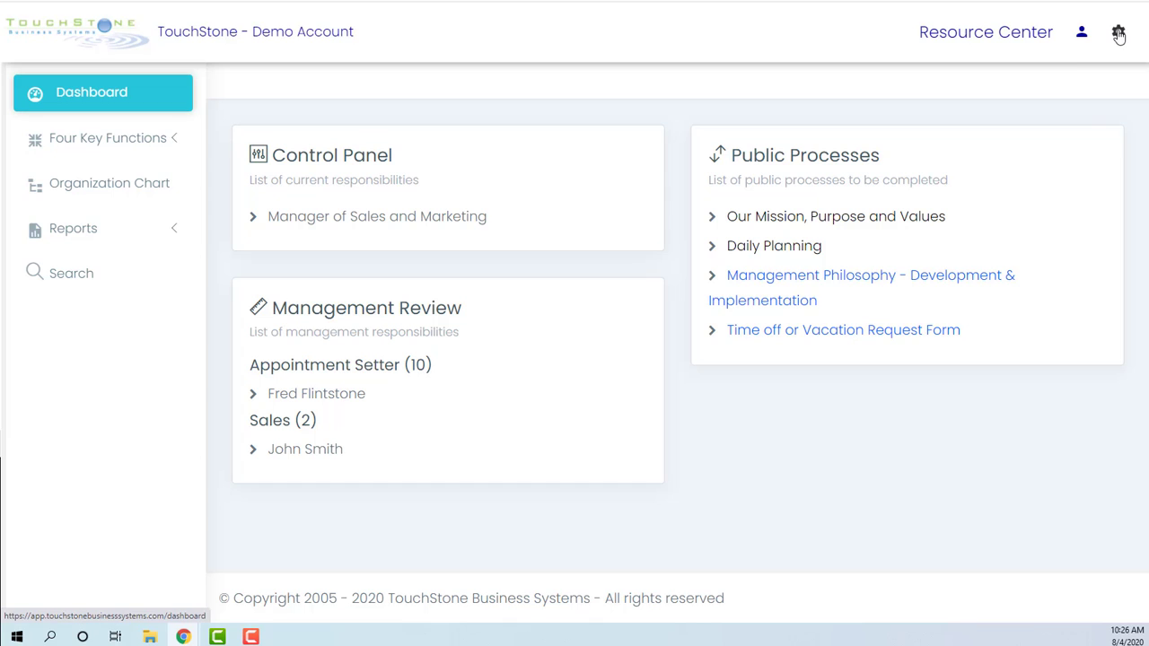
Open the account administration and update the profile of the last user in the user list without editing its fields.
{"action": "left_click", "coordinate": [1005, 98]}
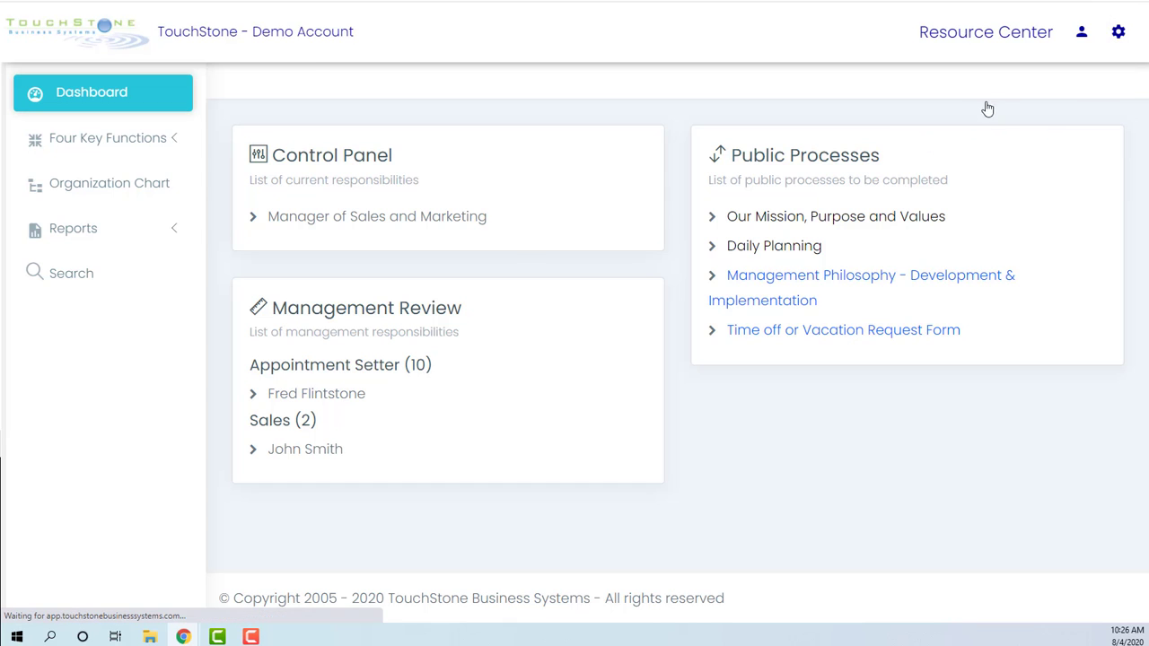
{"action": "left_click", "coordinate": [278, 278]}
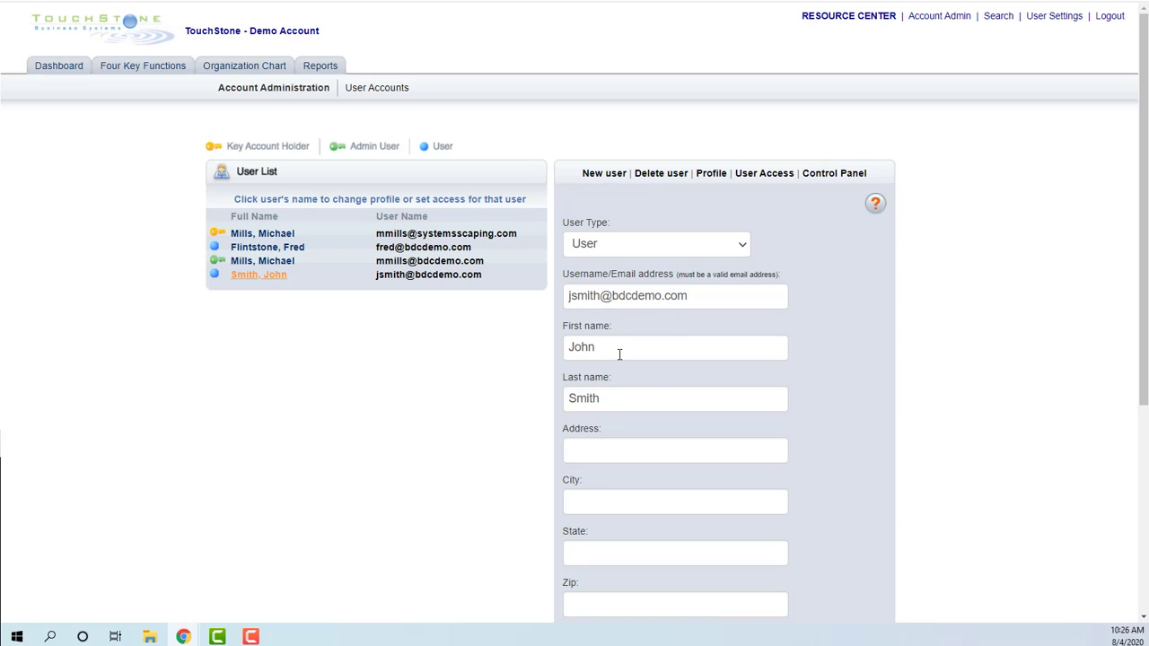
{"action": "scroll", "coordinate": [685, 428], "scroll_direction": "down", "scroll_amount": 4}
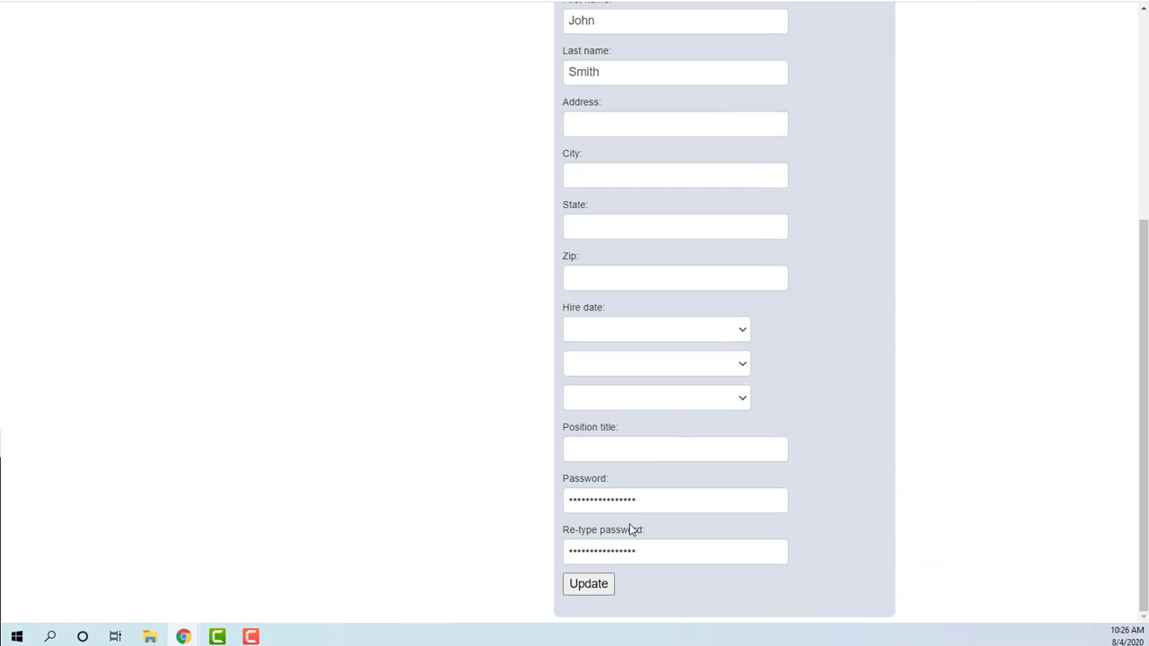
{"action": "left_click", "coordinate": [584, 593]}
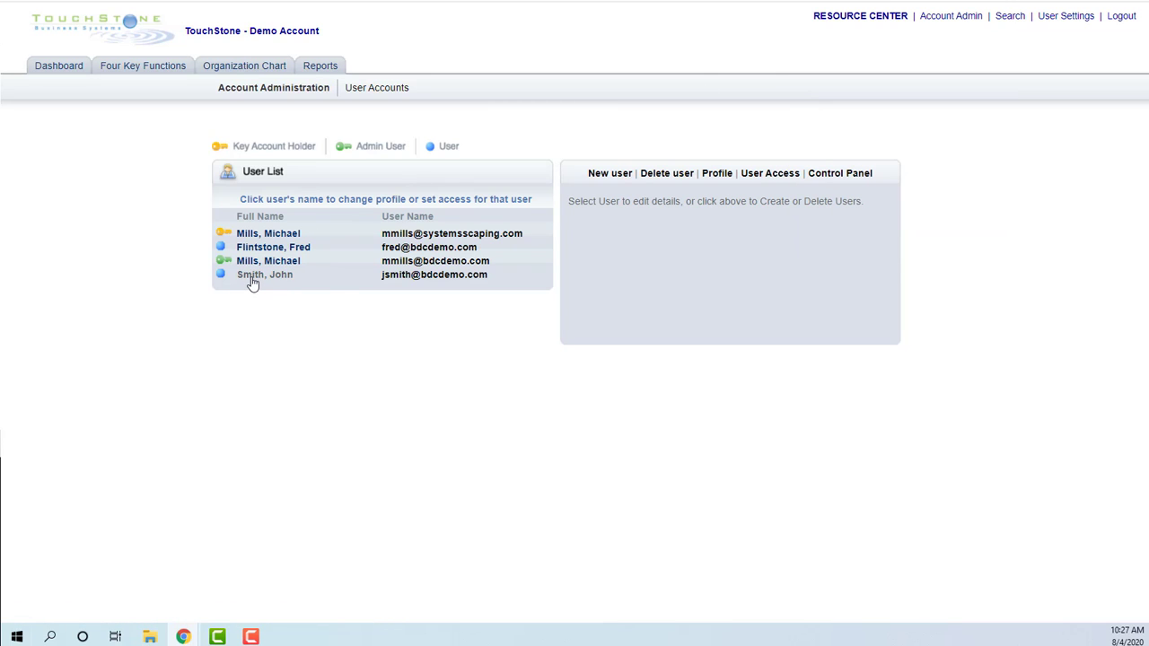
Check the last-listed user's control panel assignments and remove that user's access to the Advertiser position.
{"action": "left_click", "coordinate": [252, 275]}
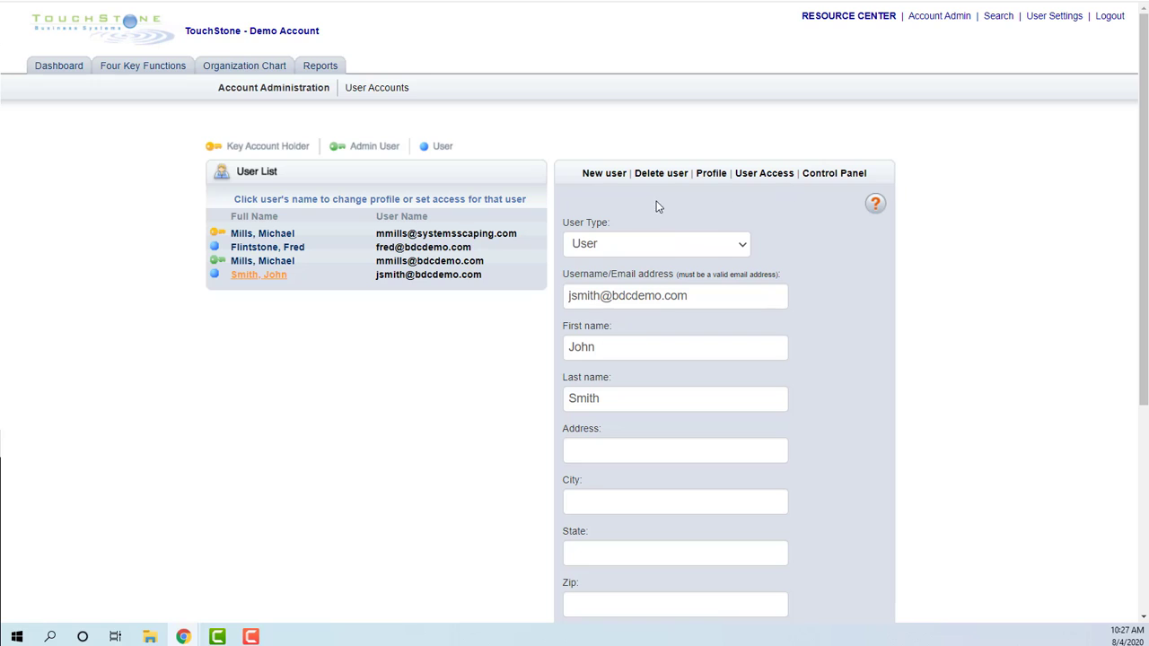
{"action": "left_click", "coordinate": [827, 177]}
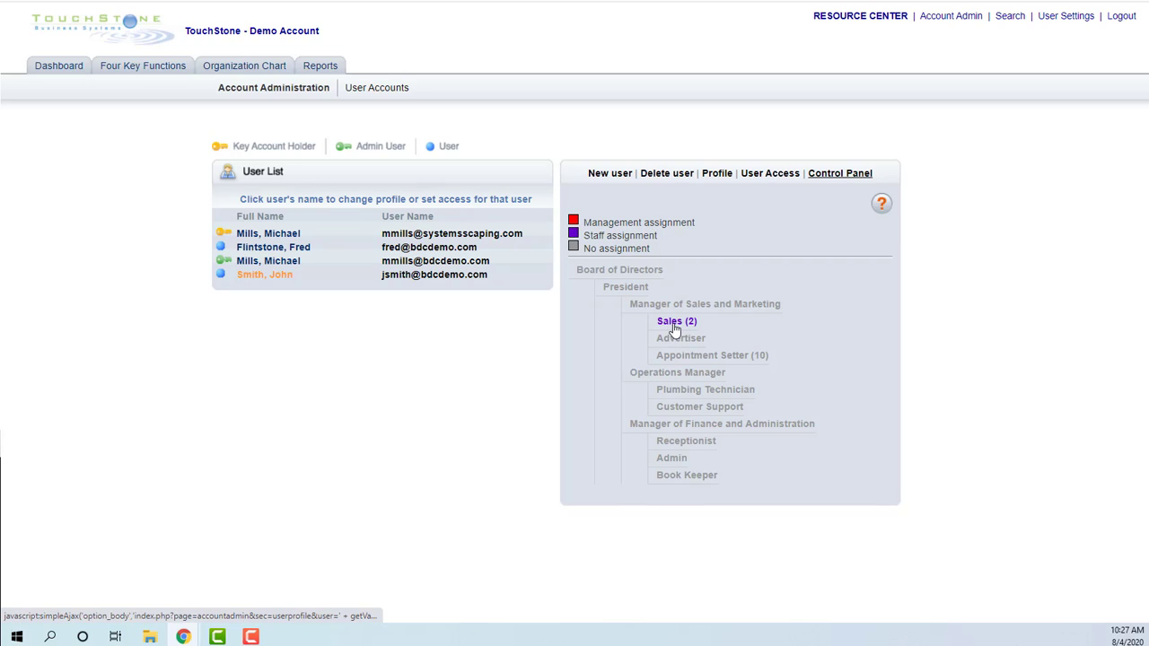
{"action": "left_click", "coordinate": [774, 176]}
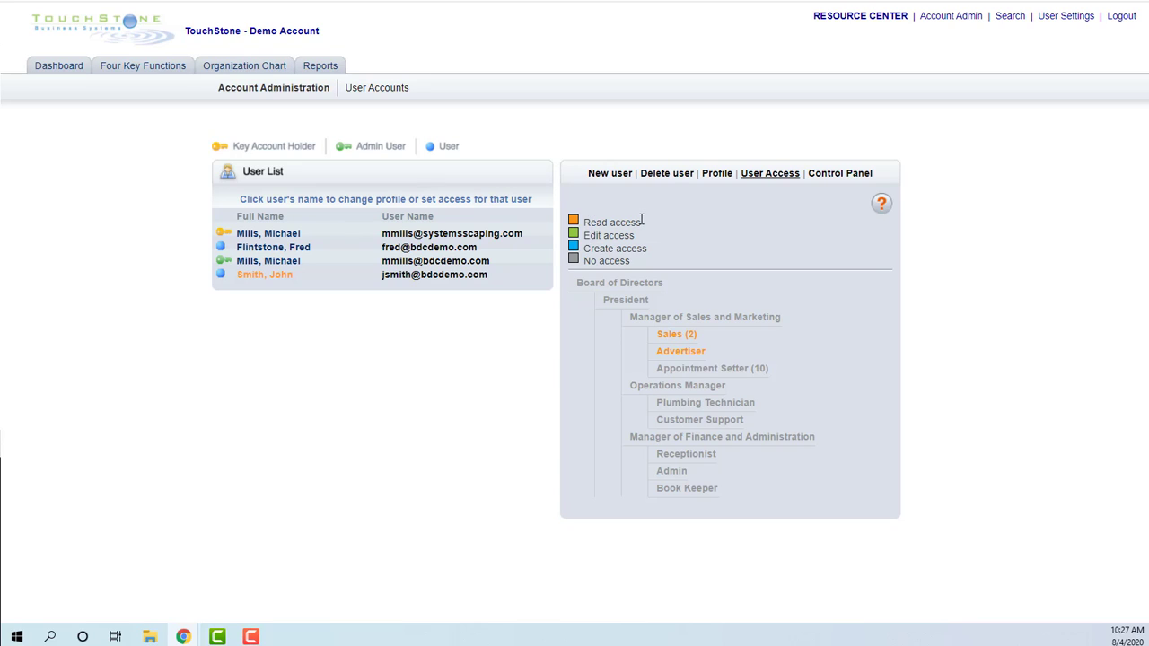
{"action": "left_click", "coordinate": [685, 353]}
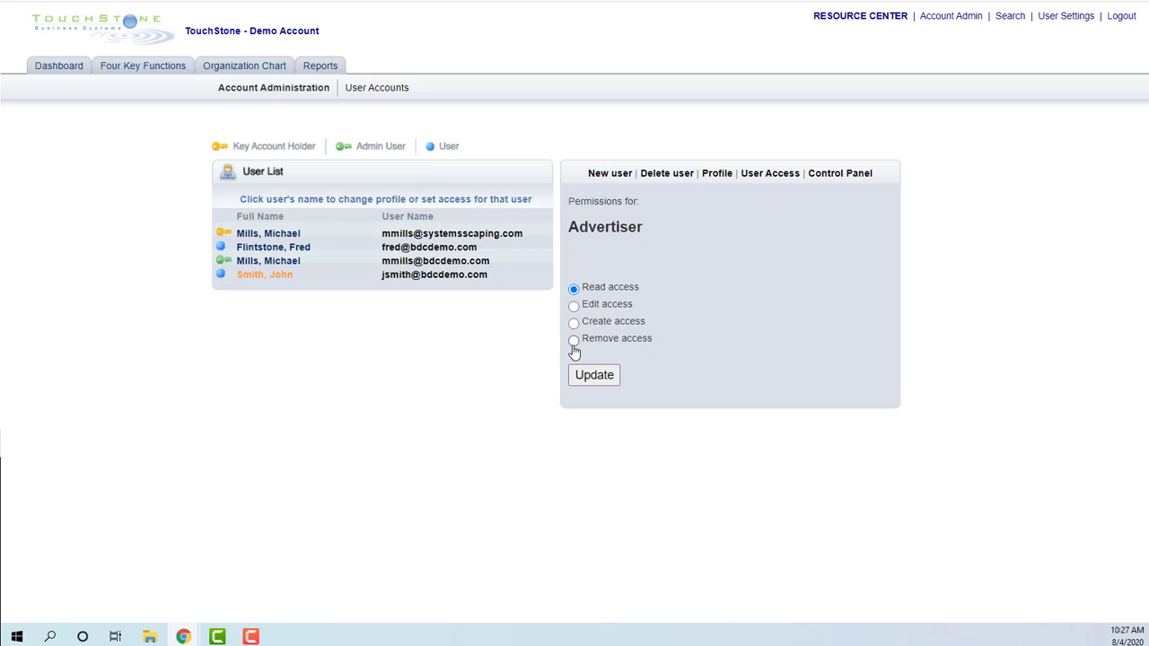
{"action": "left_click", "coordinate": [574, 340]}
{"action": "left_click", "coordinate": [593, 373]}
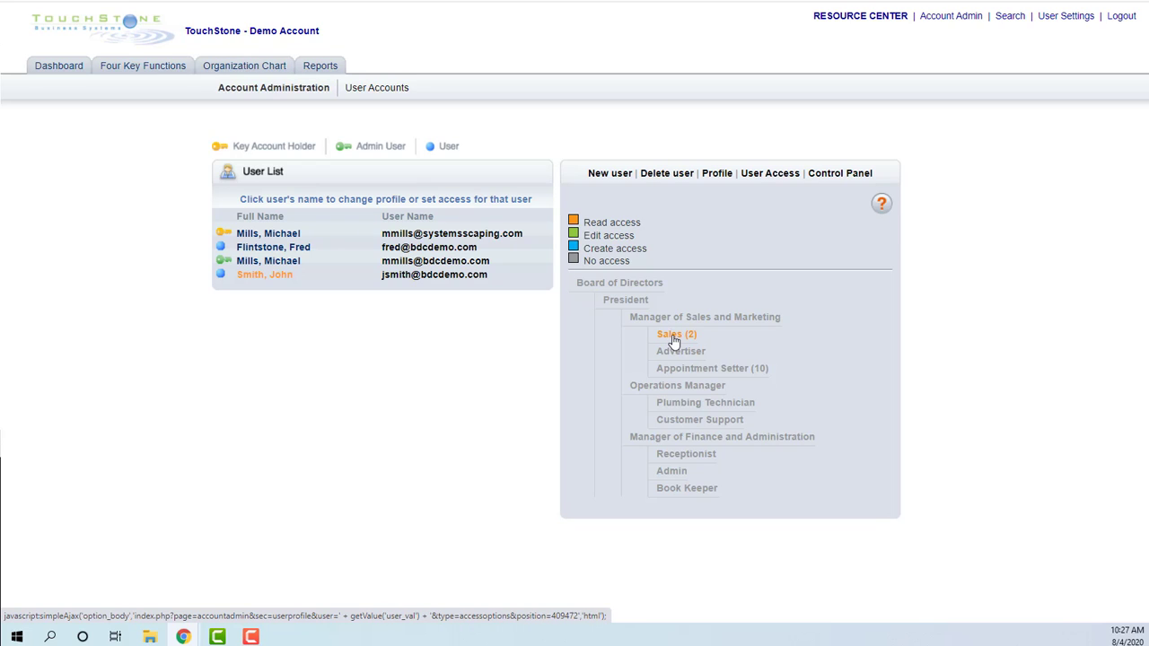
Grant the selected user create access to the Sales (2) position and update the permissions.
{"action": "left_click", "coordinate": [673, 337]}
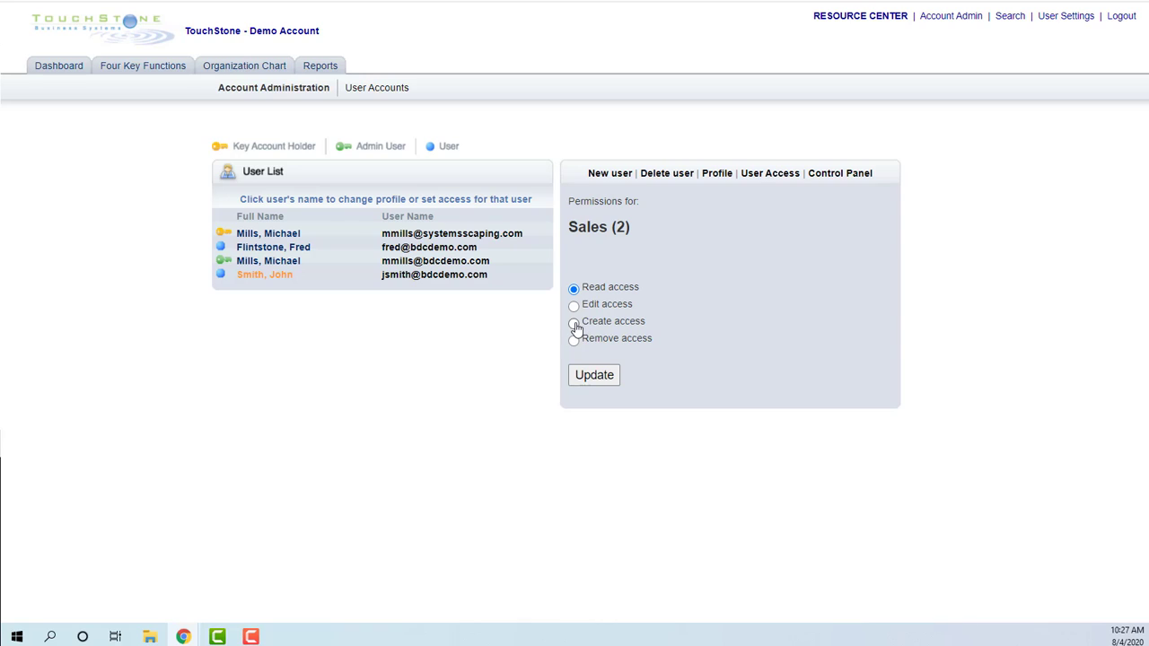
{"action": "left_click", "coordinate": [575, 324]}
{"action": "left_click", "coordinate": [574, 306]}
{"action": "left_click", "coordinate": [574, 324]}
{"action": "left_click", "coordinate": [594, 377]}
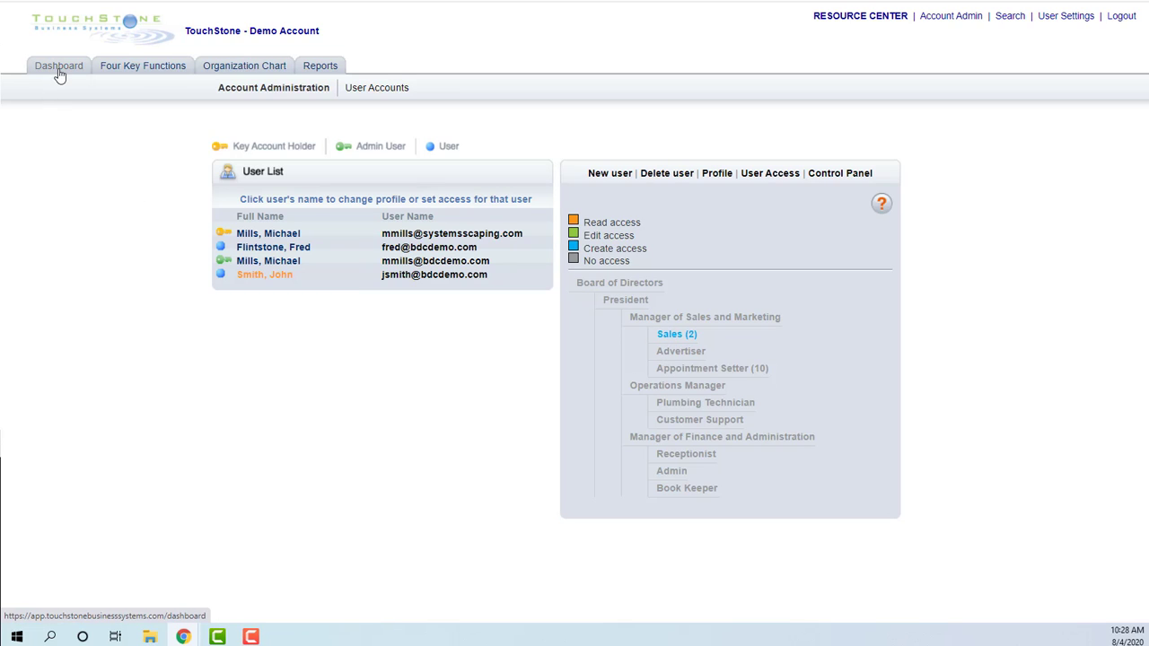
Create a sub function named "New Processes Added" under the "GUIDING" THE BUSINESS key function.
{"action": "left_click", "coordinate": [133, 72]}
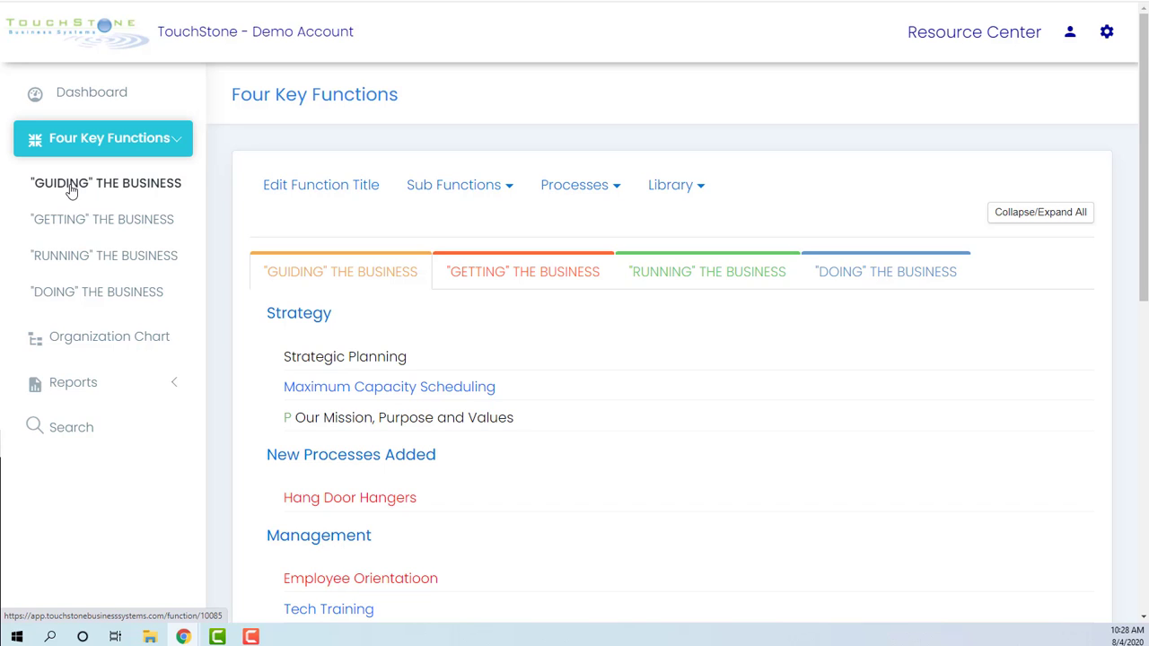
{"action": "left_click", "coordinate": [508, 187]}
{"action": "left_click", "coordinate": [431, 235]}
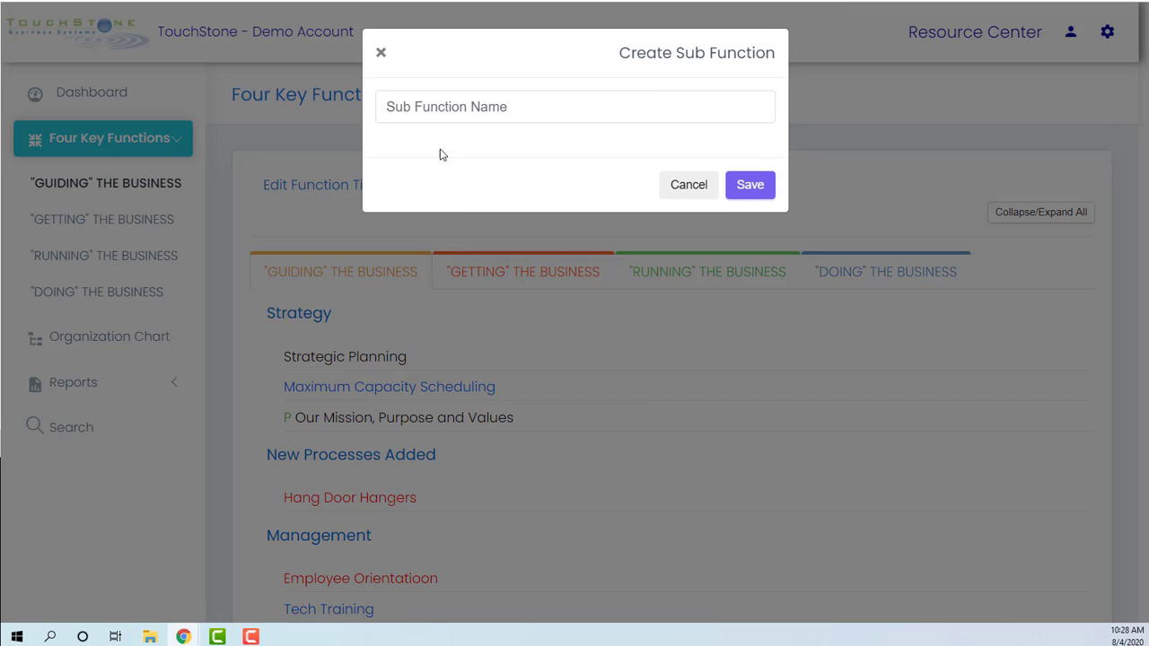
{"action": "left_click", "coordinate": [433, 108]}
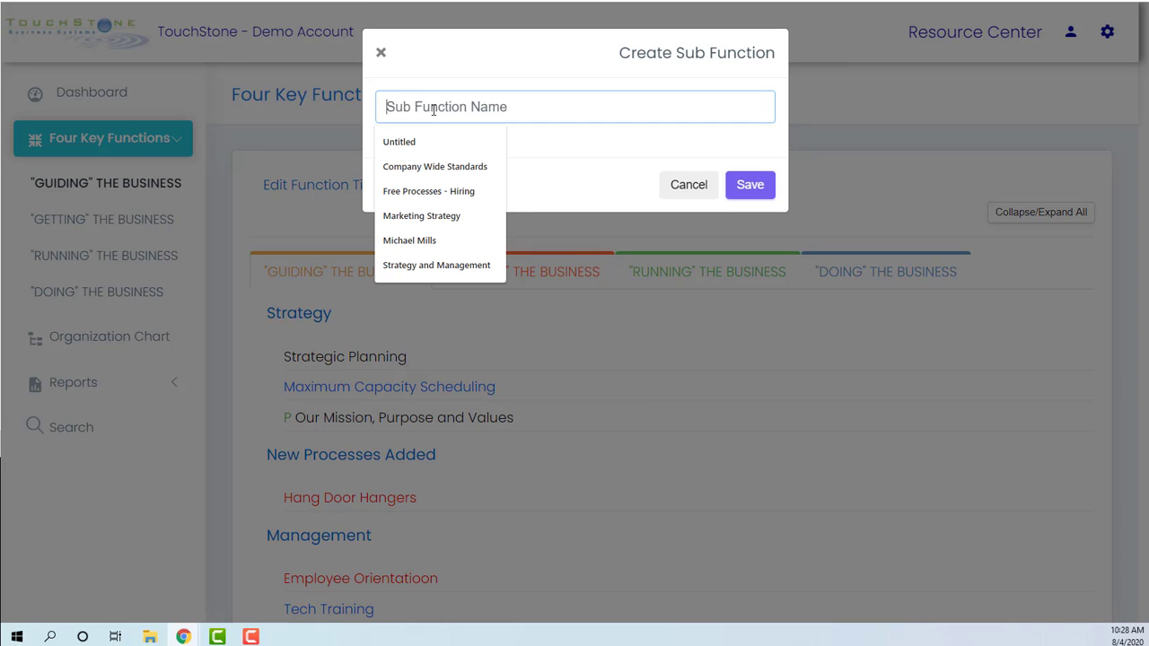
{"action": "type", "text": "New Proces"}
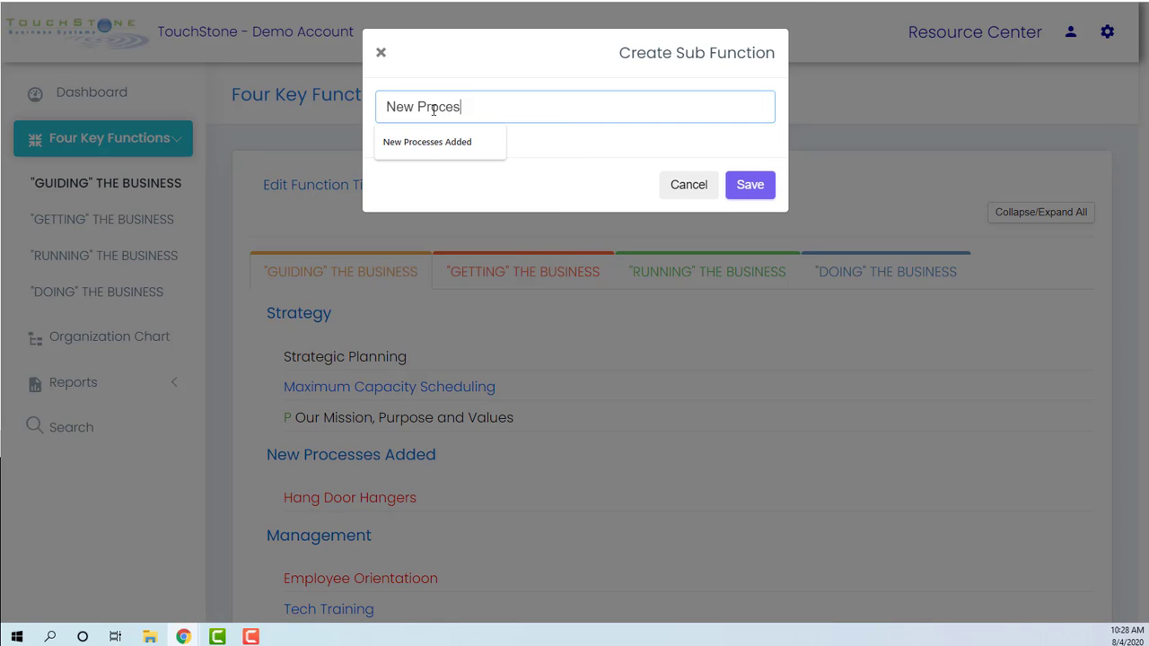
{"action": "type", "text": "ses Added"}
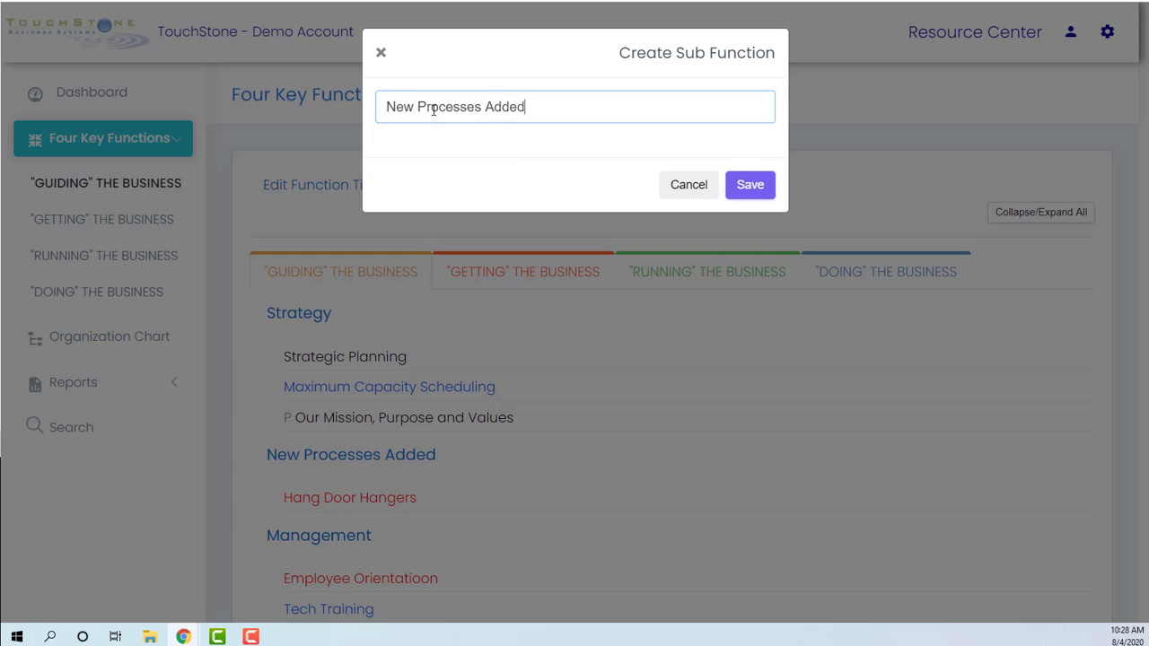
{"action": "left_click", "coordinate": [749, 185]}
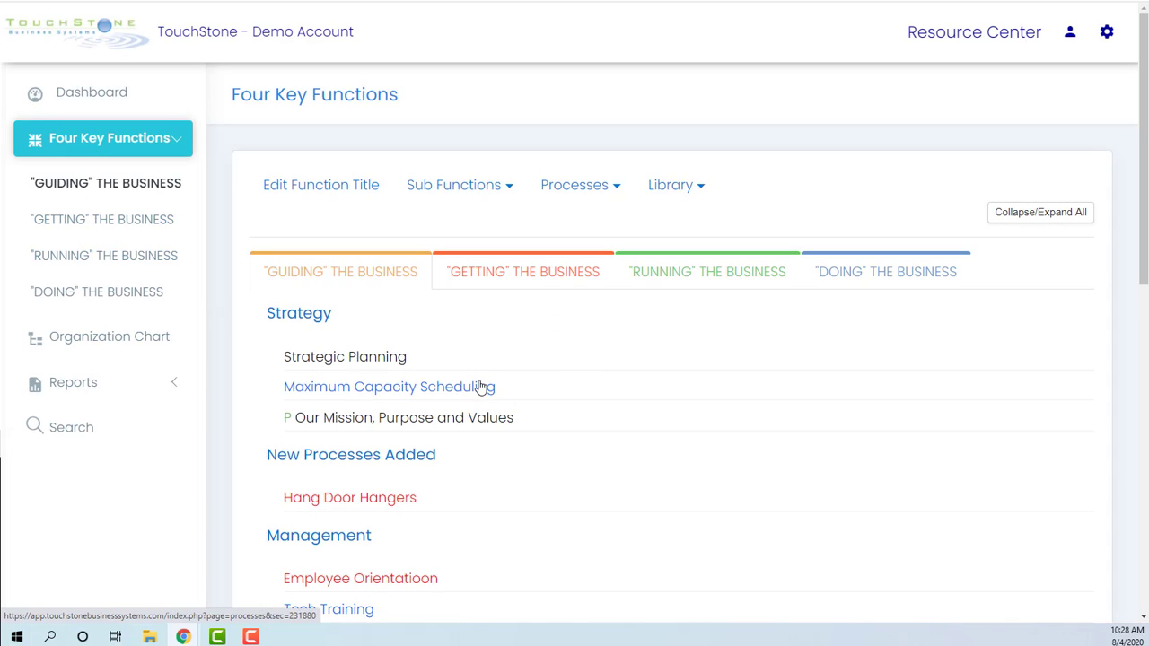
Move the empty New Processes Added sub function from the end of the list to above Strategy.
{"action": "scroll", "coordinate": [482, 385], "scroll_direction": "down", "scroll_amount": 4}
{"action": "scroll", "coordinate": [466, 394], "scroll_direction": "down", "scroll_amount": 4}
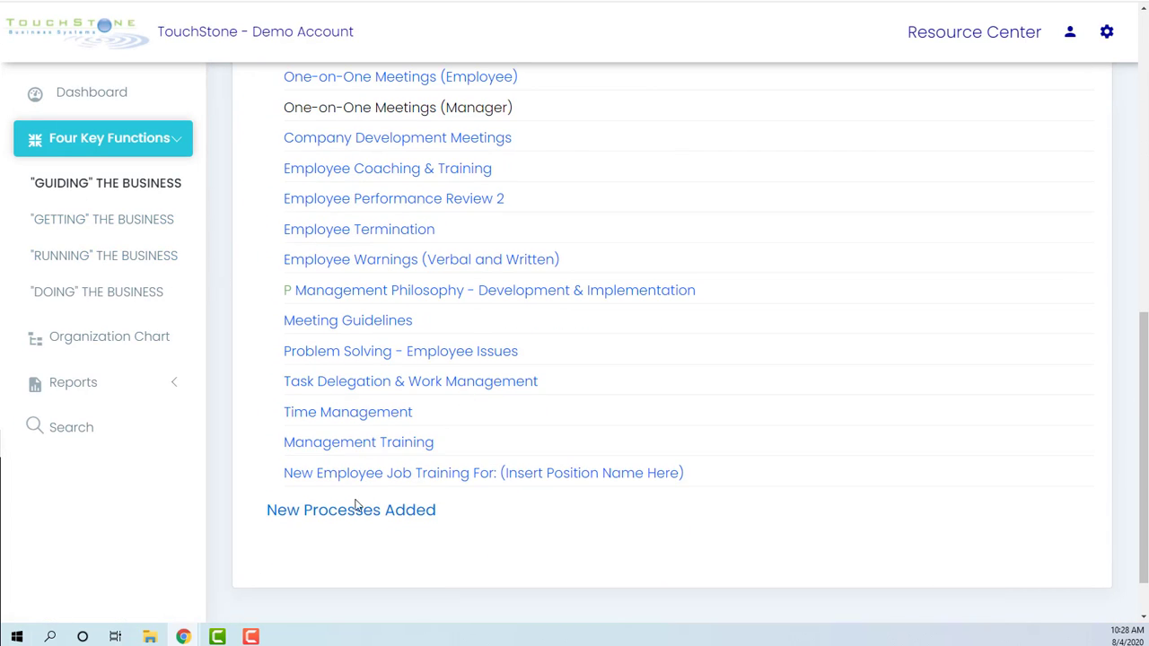
{"action": "left_click_drag", "start_coordinate": [348, 519], "coordinate": [403, 287]}
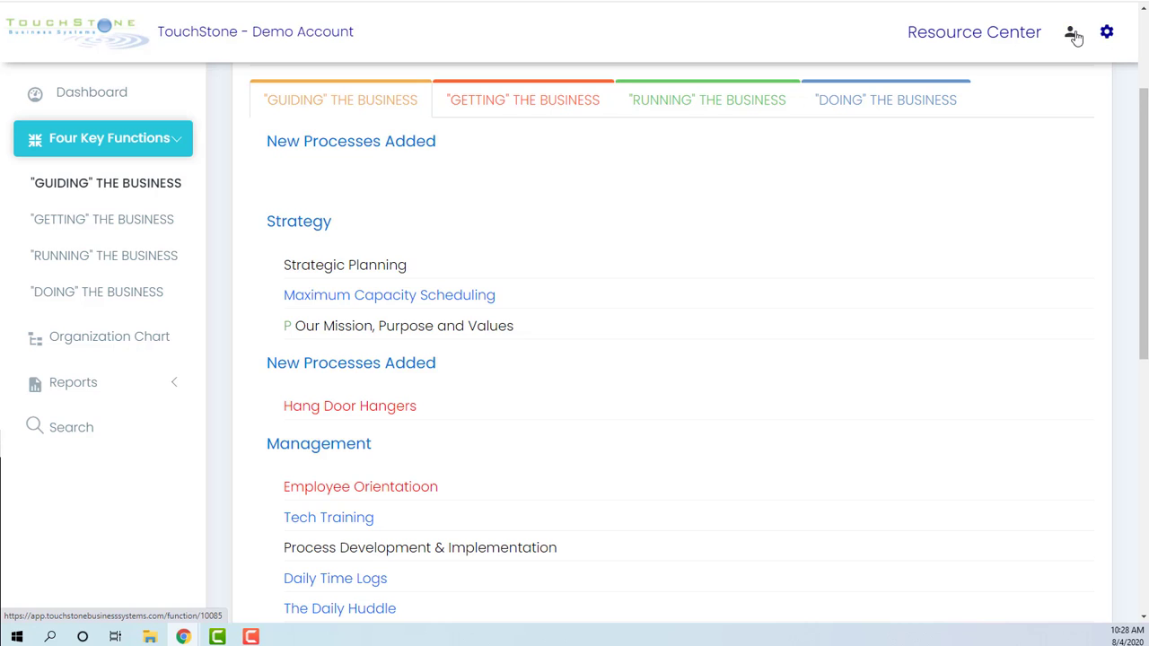
Log in to the sales user's account and open the Sales (2) position from the organization chart.
{"action": "left_click", "coordinate": [1107, 32]}
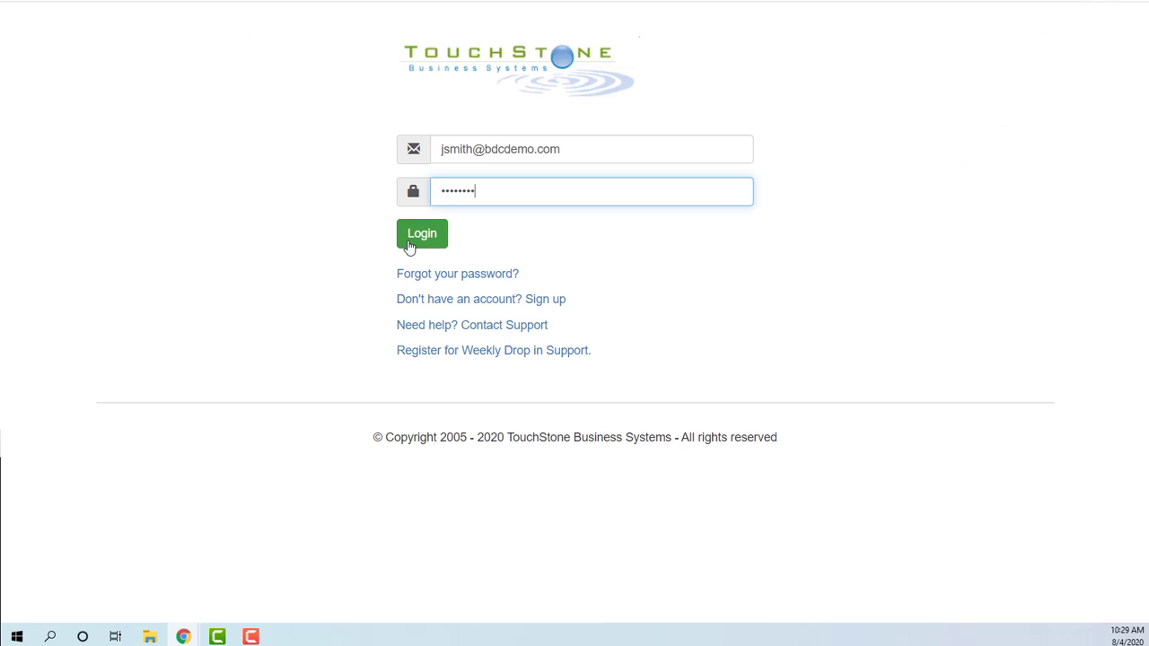
{"action": "left_click", "coordinate": [434, 239]}
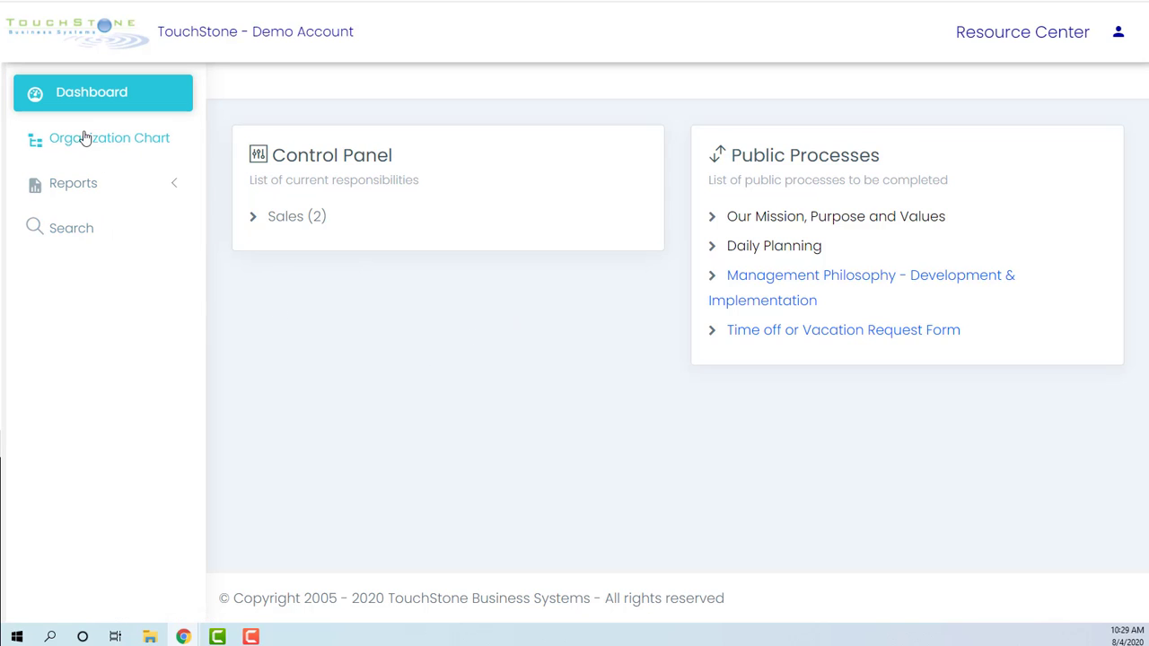
{"action": "left_click", "coordinate": [89, 145]}
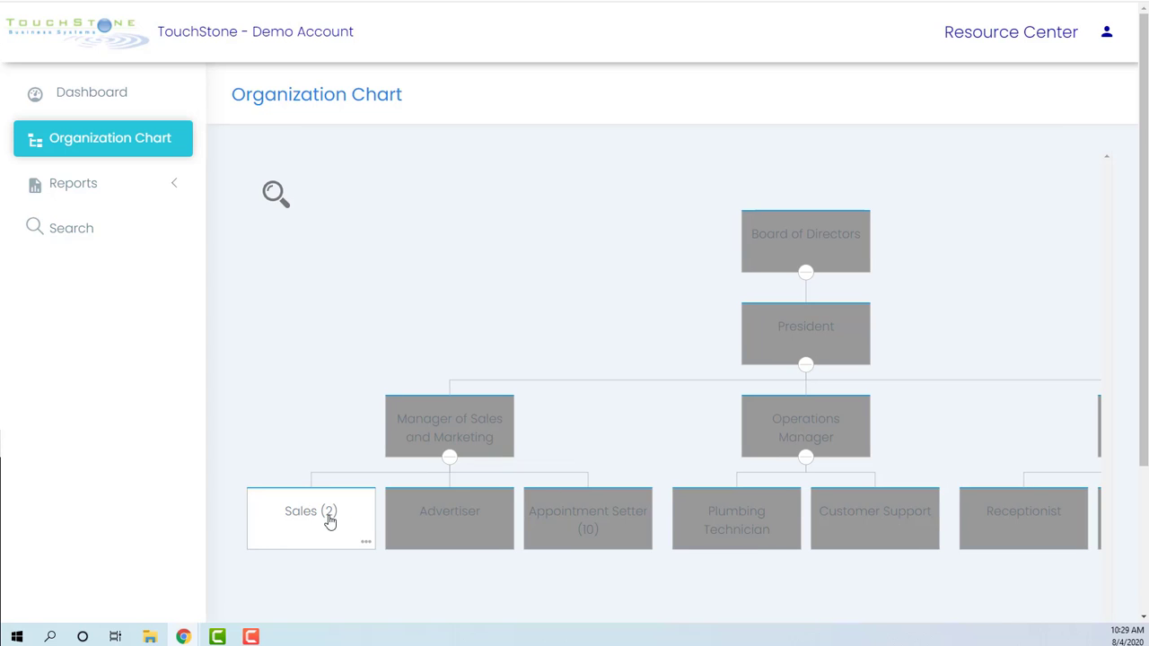
{"action": "left_click", "coordinate": [306, 518]}
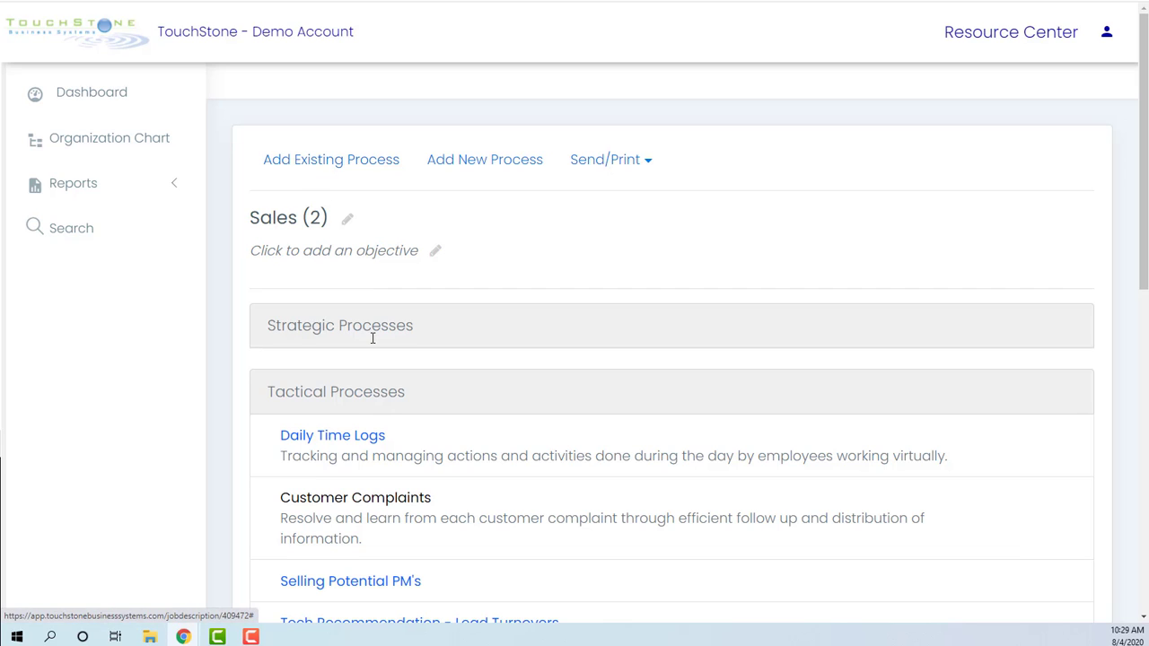
Start a new process for the Sales (2) position and name it "Proposal Follow Ups".
{"action": "left_click", "coordinate": [479, 166]}
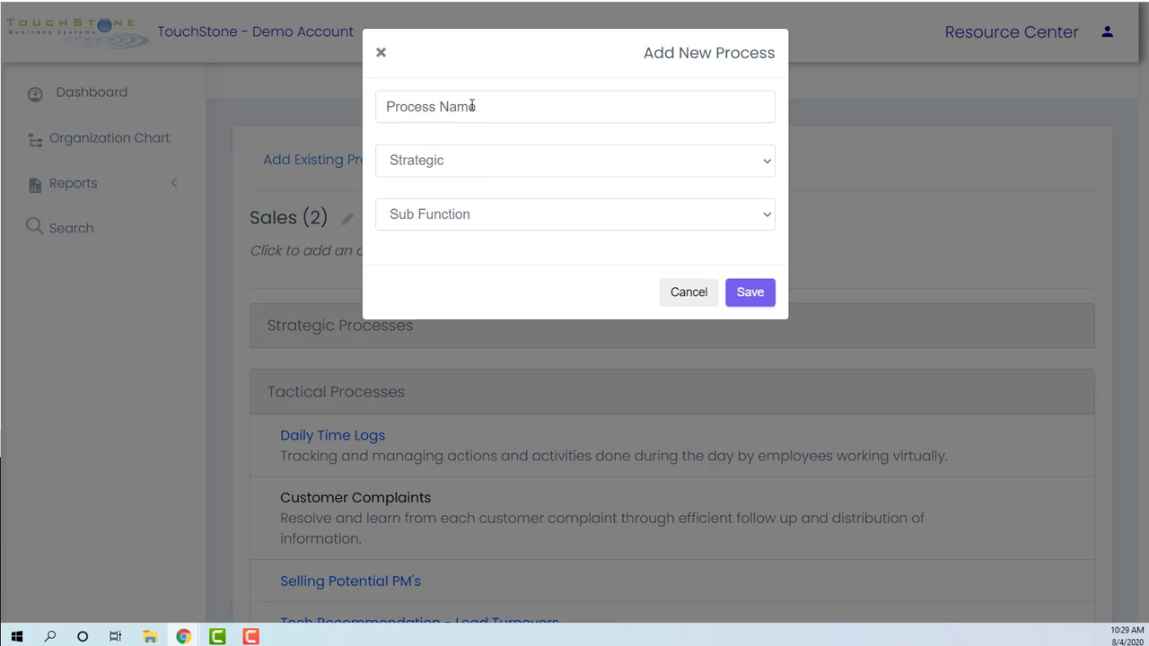
{"action": "left_click", "coordinate": [471, 106]}
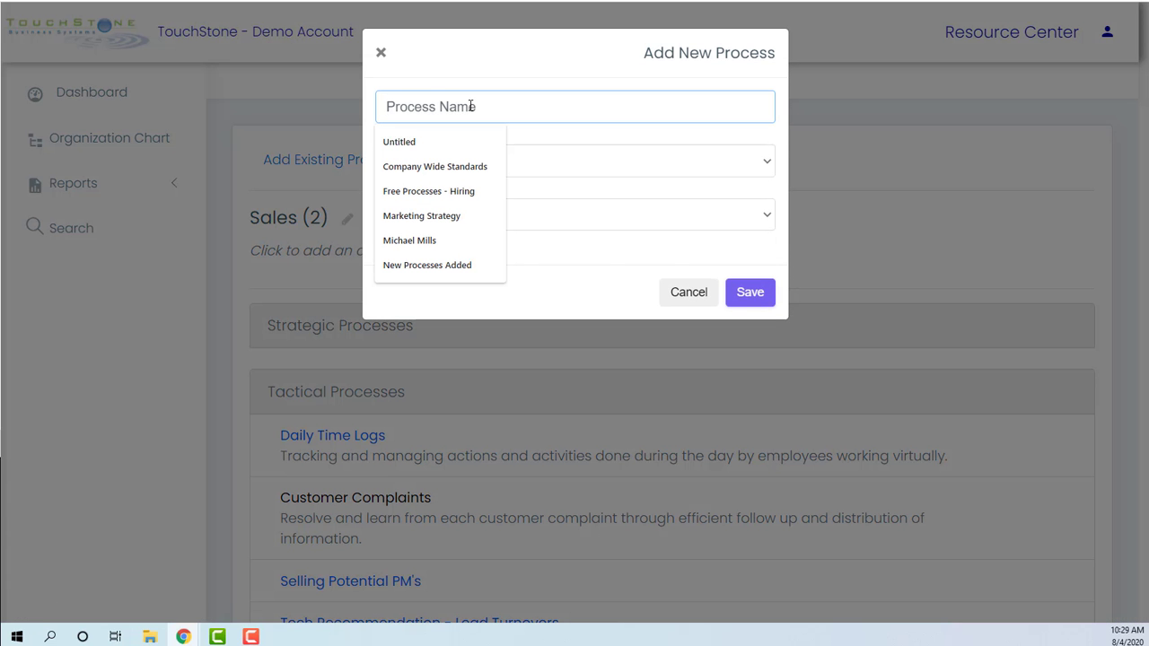
{"action": "type", "text": "Follow"}
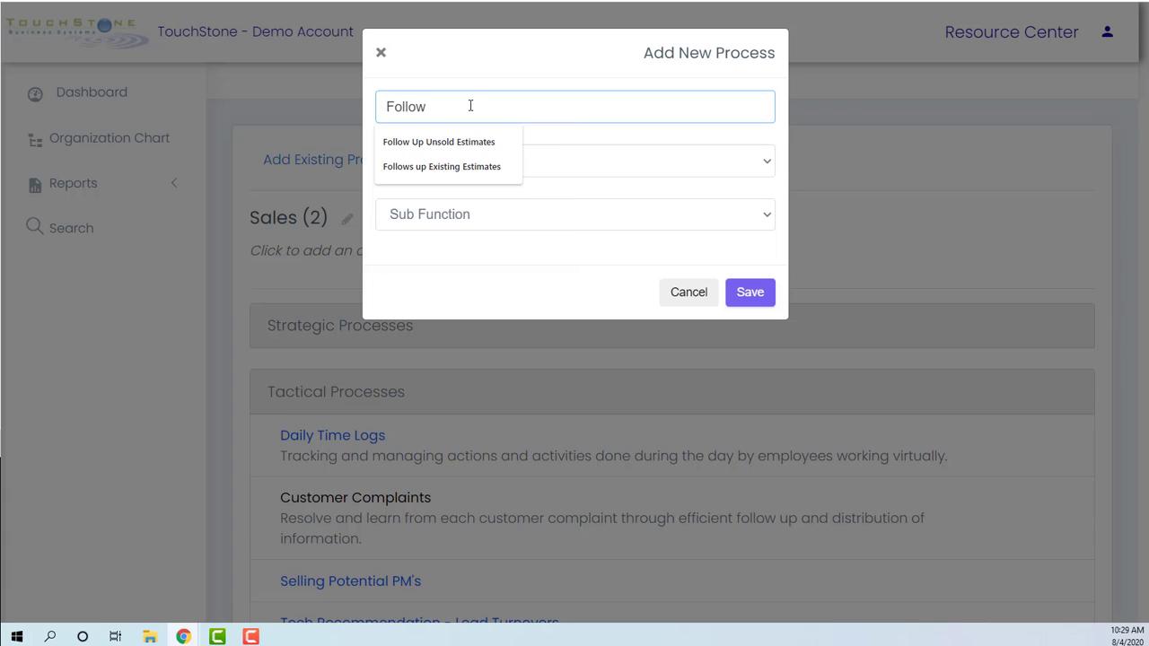
{"action": "key", "text": "BackSpace"}
{"action": "key", "text": "BackSpace"}
{"action": "key", "text": "BackSpace"}
{"action": "key", "text": "BackSpace"}
{"action": "key", "text": "BackSpace"}
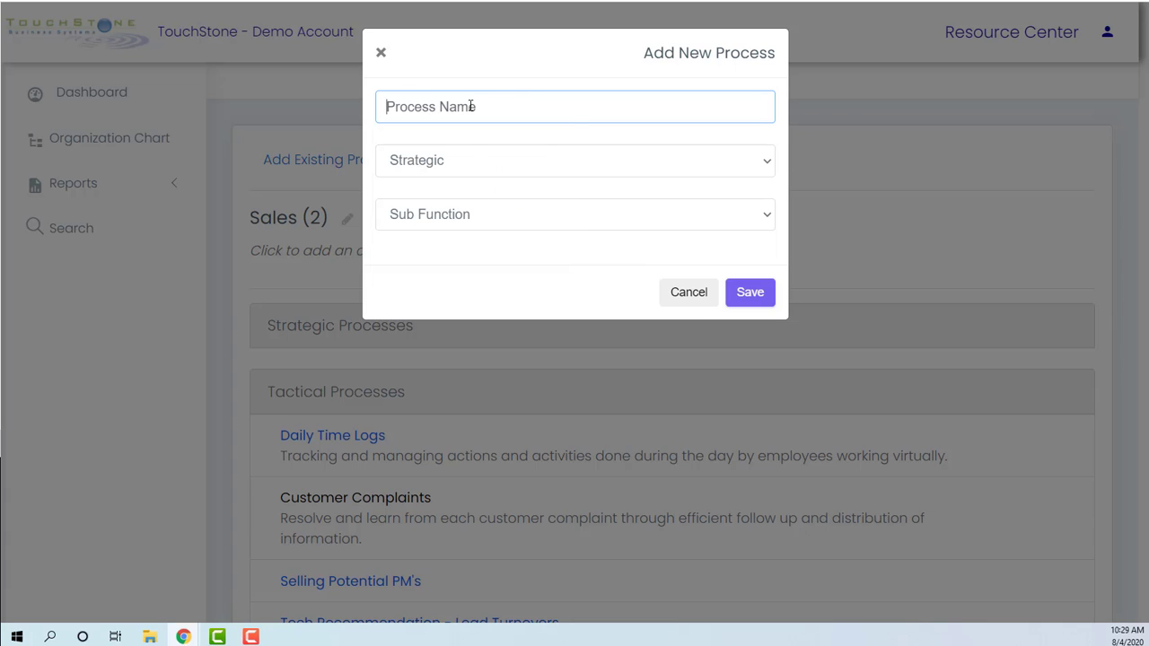
{"action": "type", "text": "Proposal Follow Ups"}
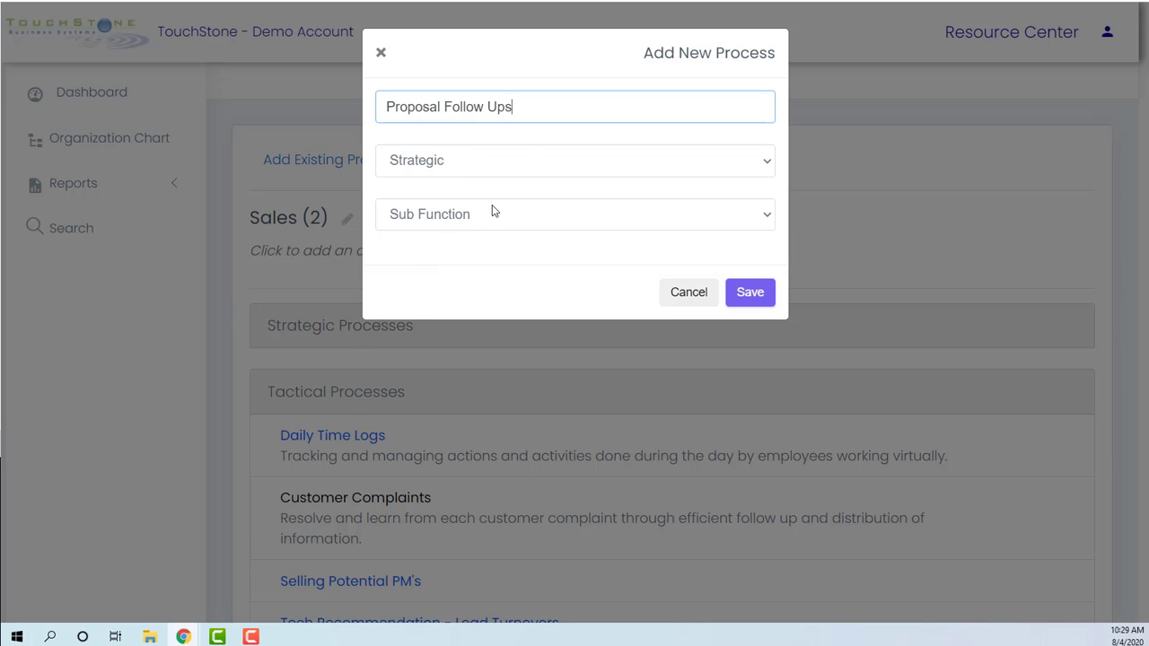
Set the process to Tactical with the second New Processes Added sub function, save it, and locate it in the Tactical Processes list.
{"action": "left_click", "coordinate": [524, 164]}
{"action": "left_click", "coordinate": [414, 209]}
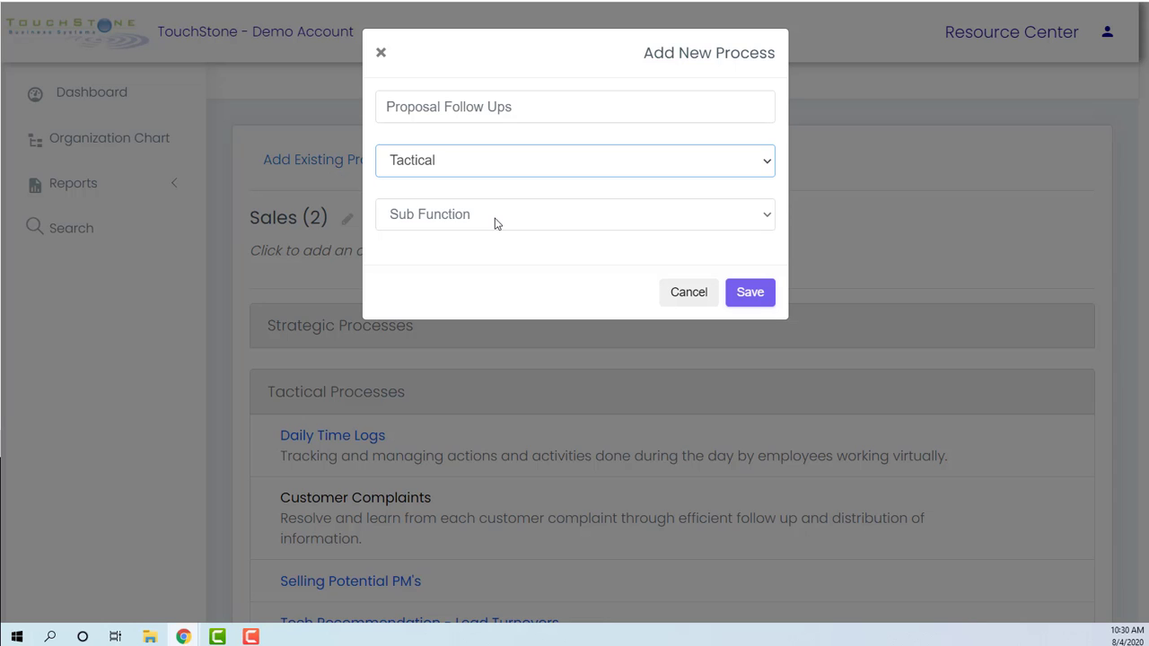
{"action": "left_click", "coordinate": [495, 221]}
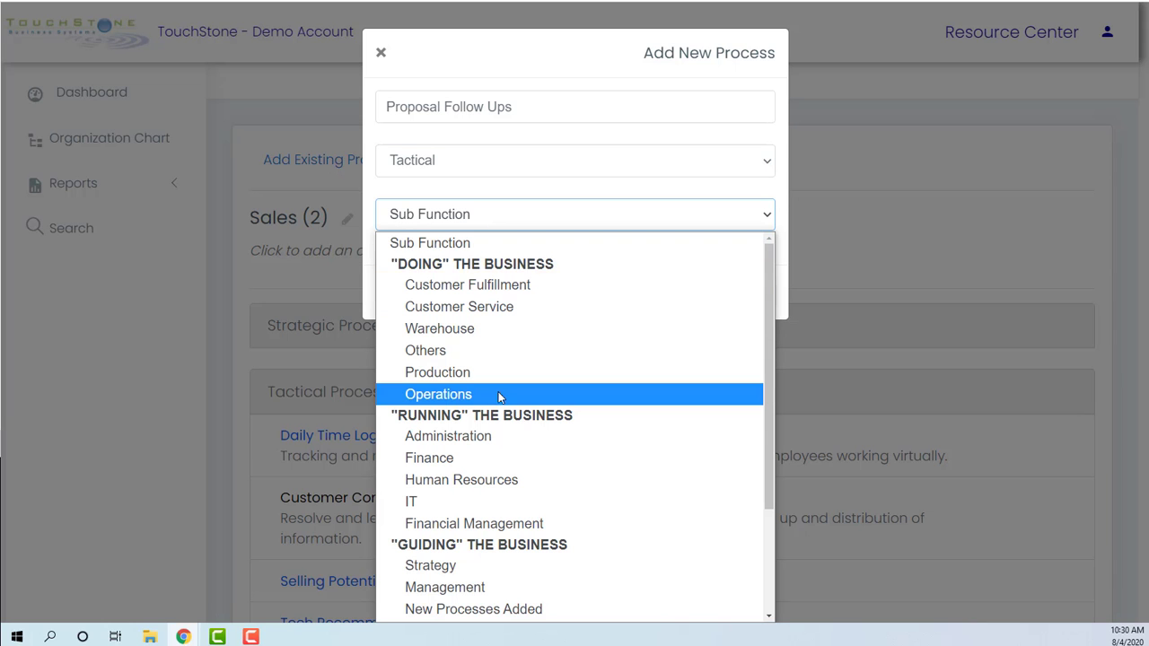
{"action": "scroll", "coordinate": [501, 402], "scroll_direction": "down", "scroll_amount": 2}
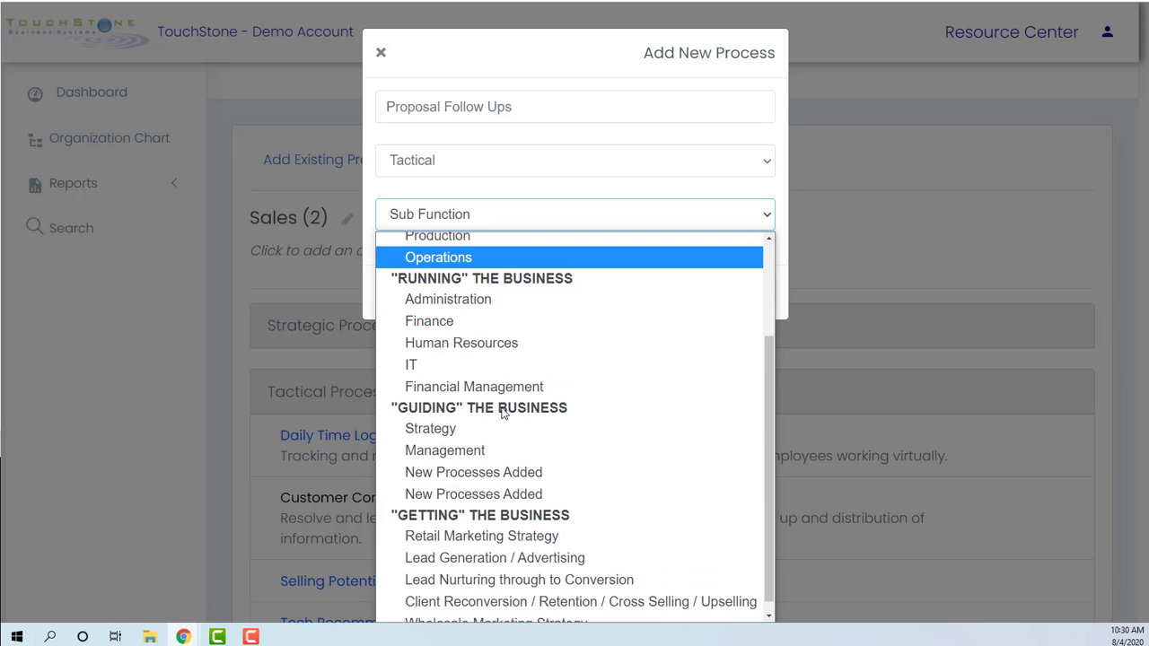
{"action": "left_click", "coordinate": [469, 496]}
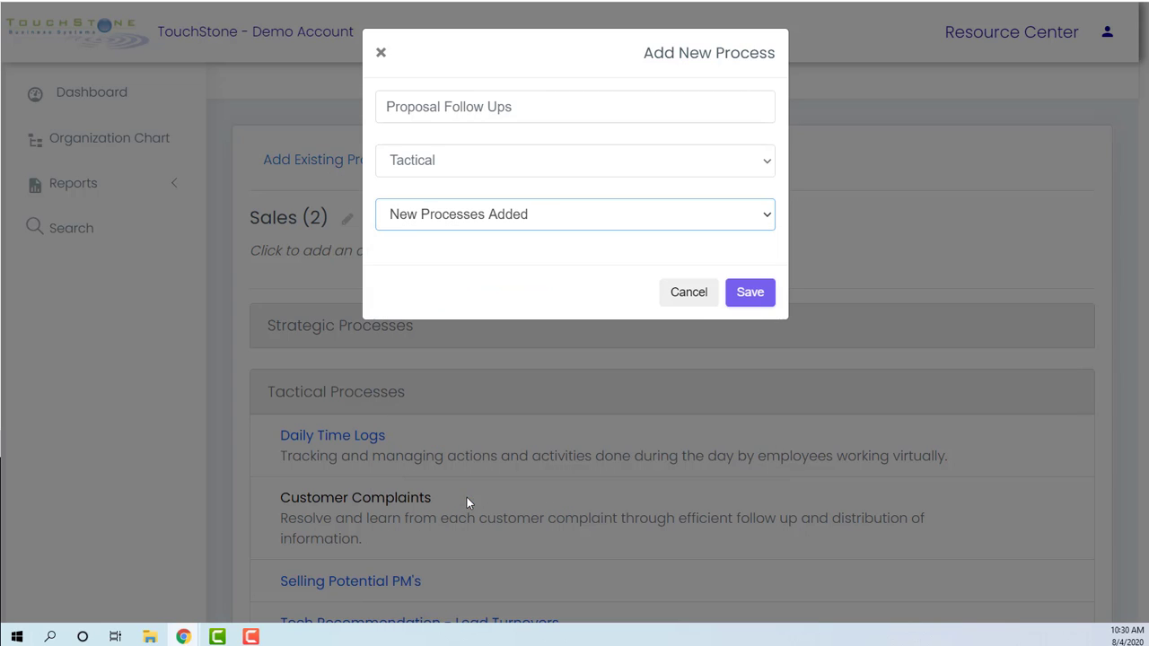
{"action": "left_click", "coordinate": [754, 294]}
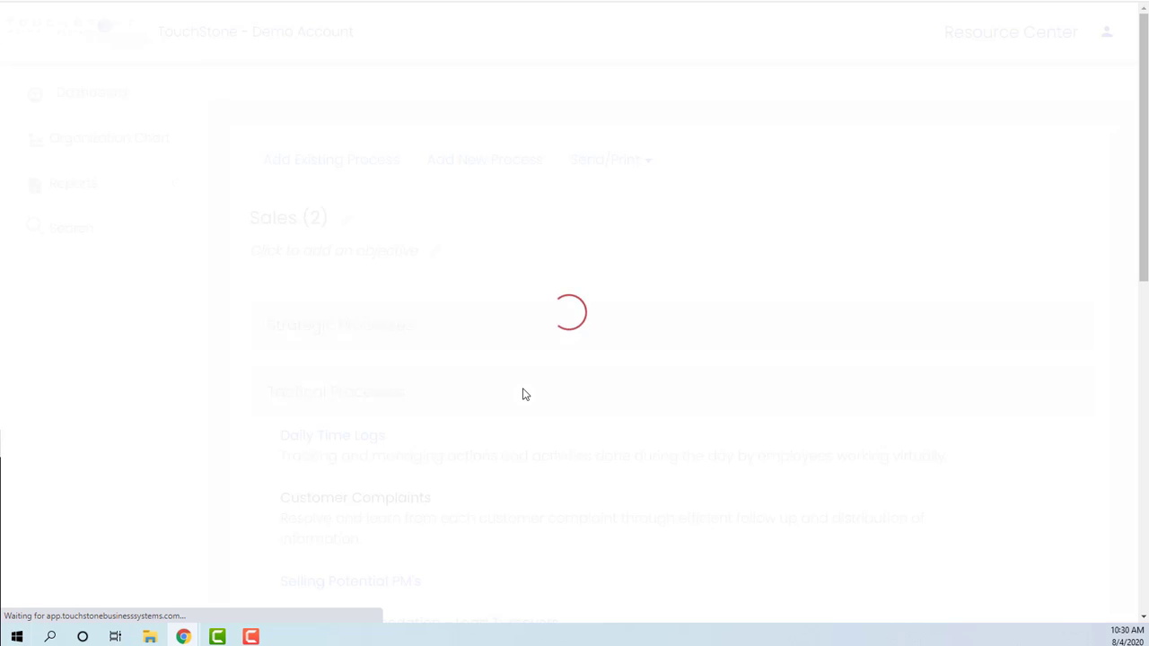
{"action": "scroll", "coordinate": [436, 341], "scroll_direction": "down", "scroll_amount": 3}
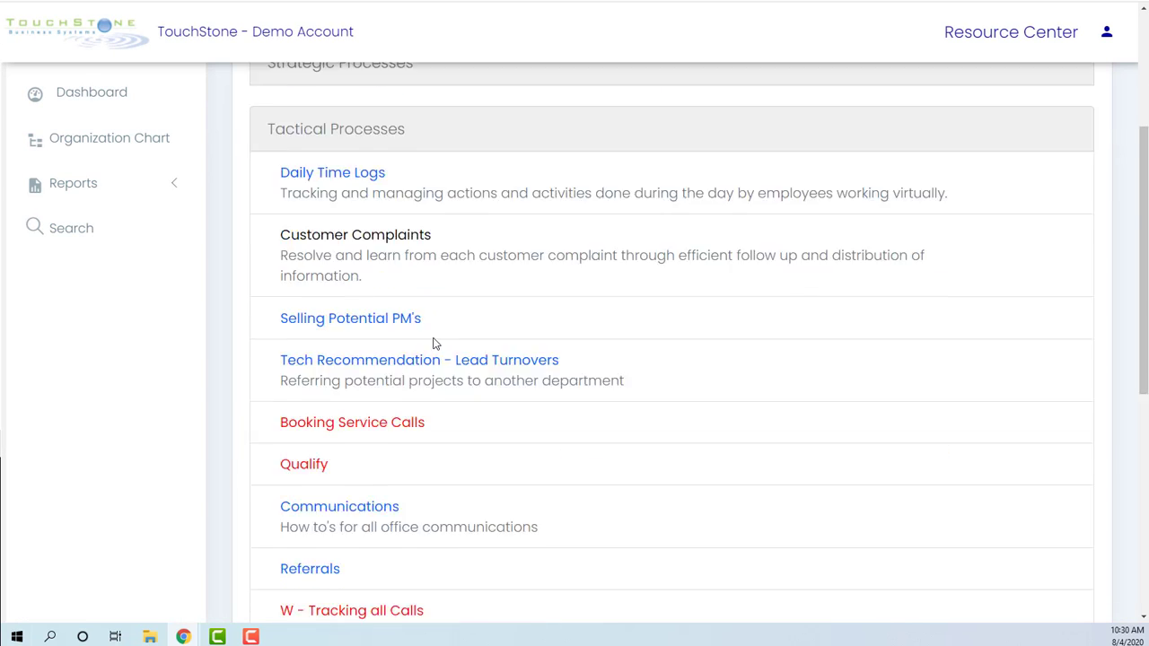
{"action": "scroll", "coordinate": [433, 343], "scroll_direction": "down", "scroll_amount": 5}
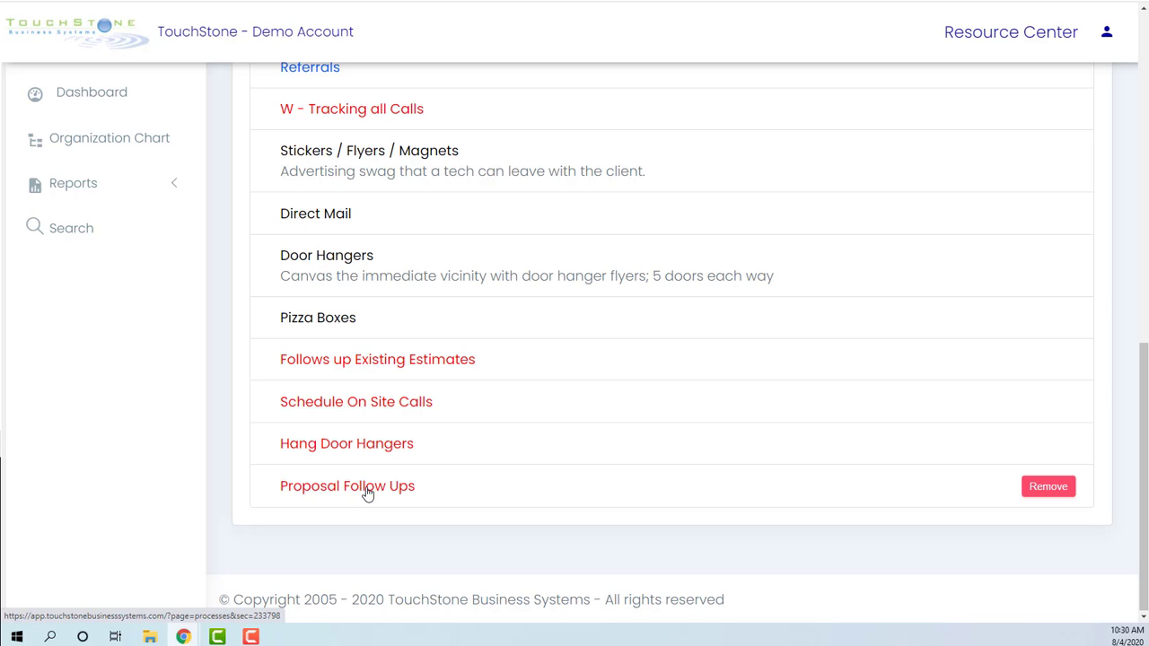
Open the Proposal Follow Ups process and create a work plan titled "Proposal Follow Ups".
{"action": "left_click", "coordinate": [367, 494]}
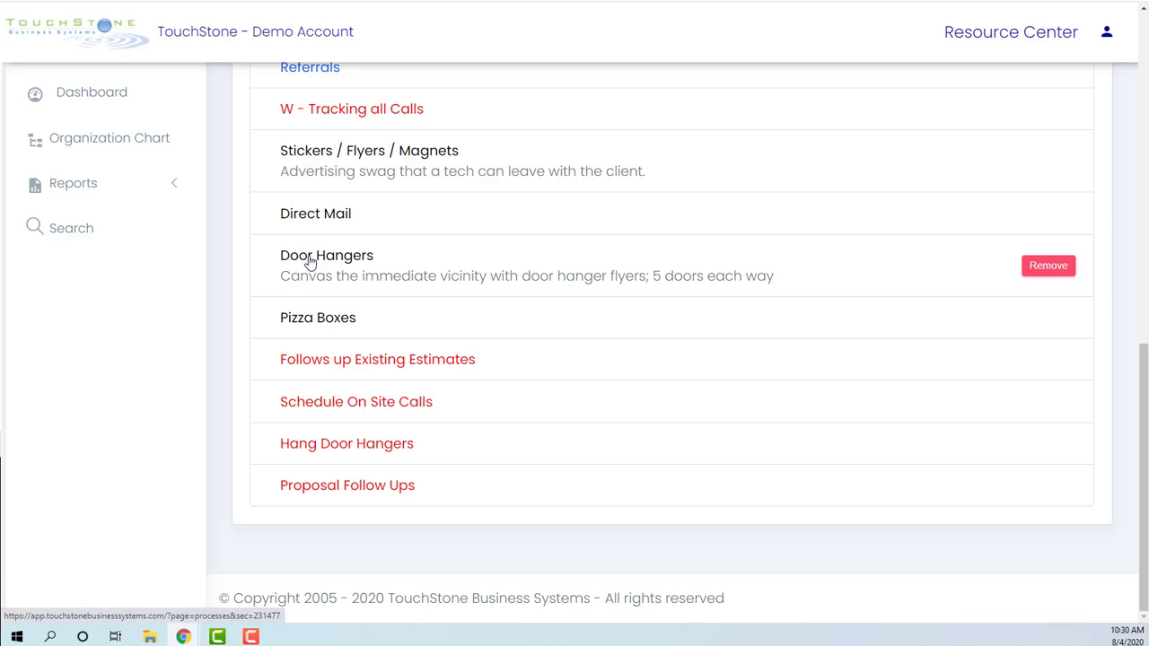
{"action": "left_click", "coordinate": [374, 150]}
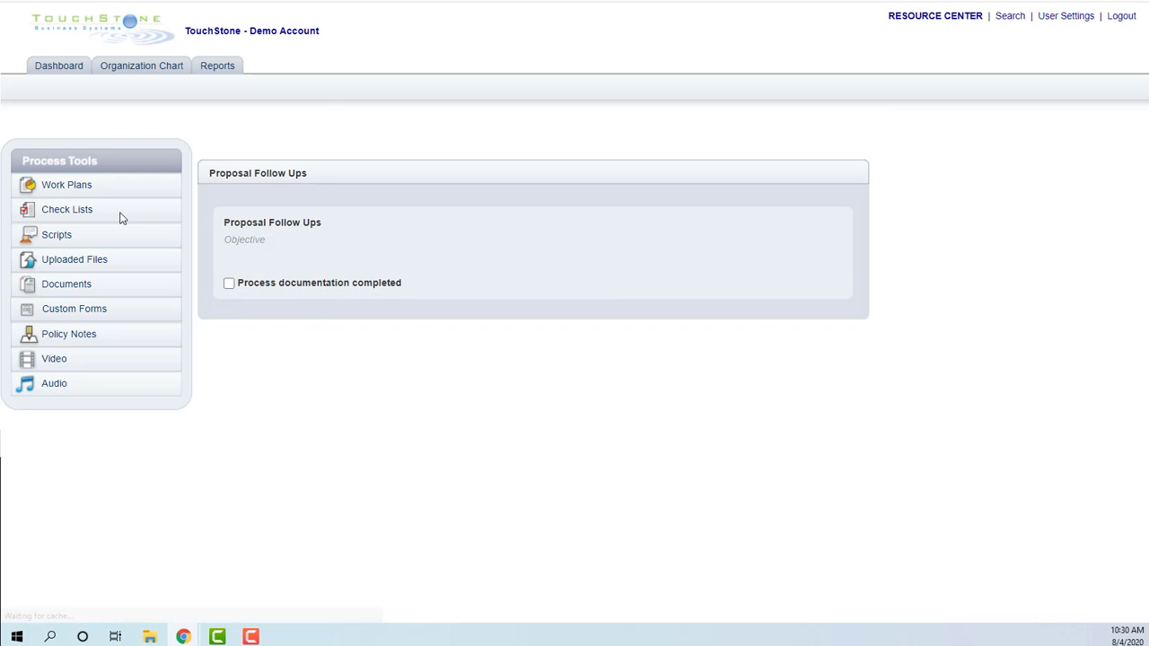
{"action": "left_click", "coordinate": [62, 186]}
{"action": "left_click", "coordinate": [279, 246]}
{"action": "type", "text": "Proposal Follow Ups"}
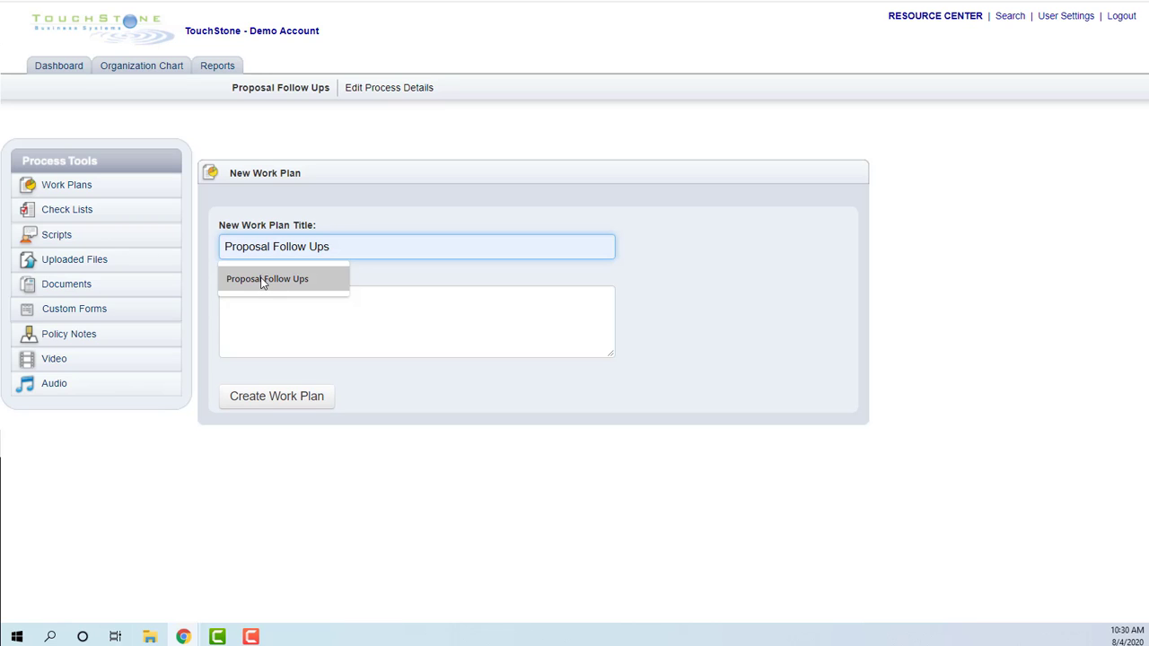
{"action": "left_click", "coordinate": [267, 278]}
{"action": "left_click", "coordinate": [275, 393]}
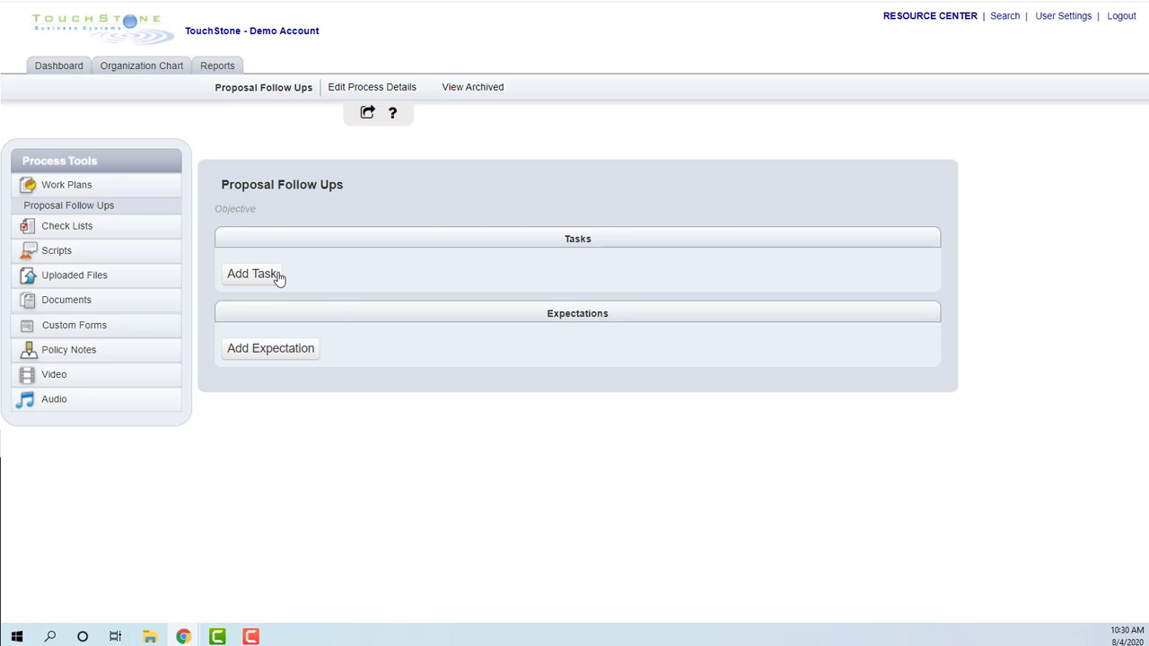
Add two tasks to the Proposal Follow Ups work plan, "Start here" and "The do this...", saving each one.
{"action": "left_click", "coordinate": [275, 276]}
{"action": "left_click", "coordinate": [309, 284]}
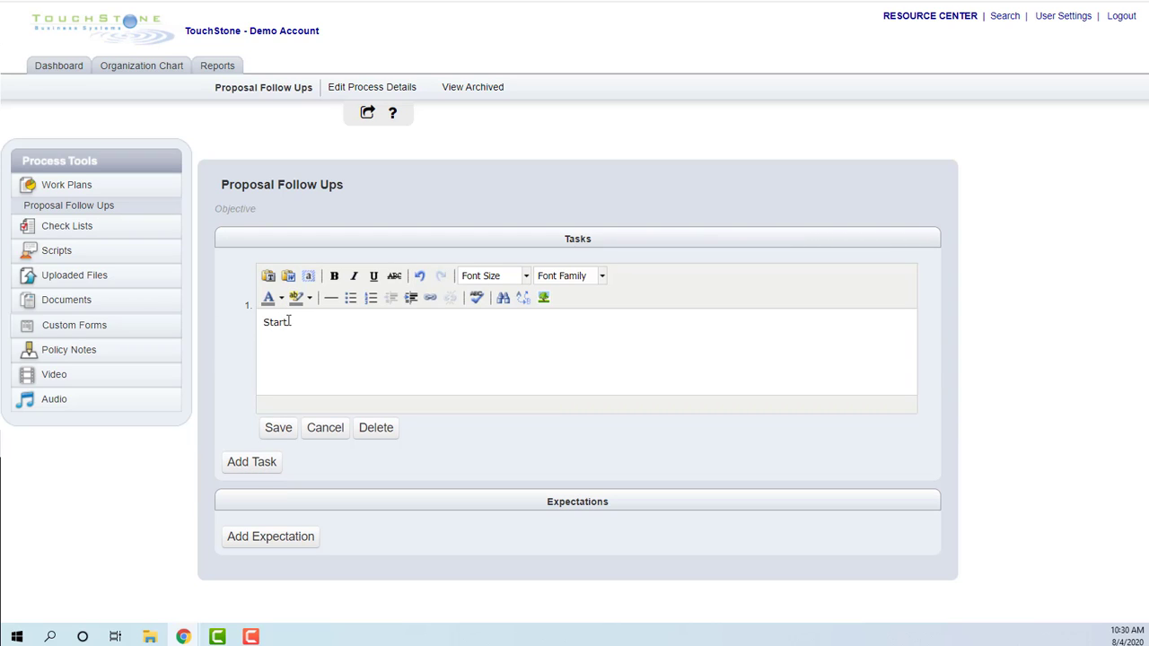
{"action": "left_click", "coordinate": [278, 427]}
{"action": "left_click", "coordinate": [269, 314]}
{"action": "left_click", "coordinate": [305, 308]}
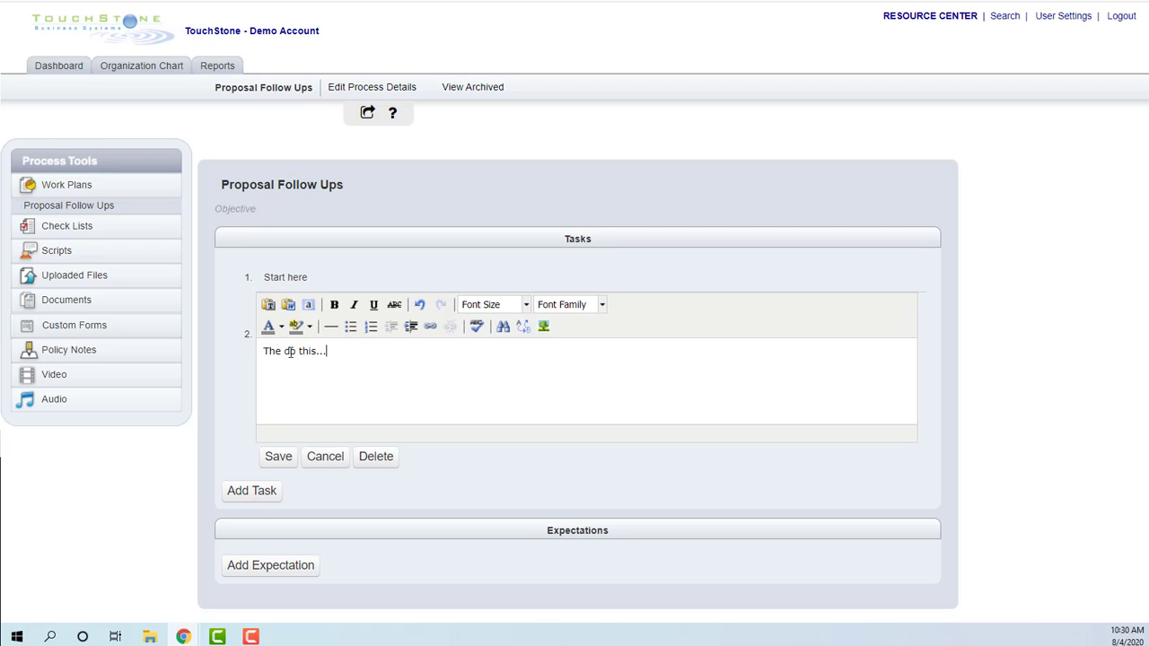
{"action": "left_click", "coordinate": [277, 456]}
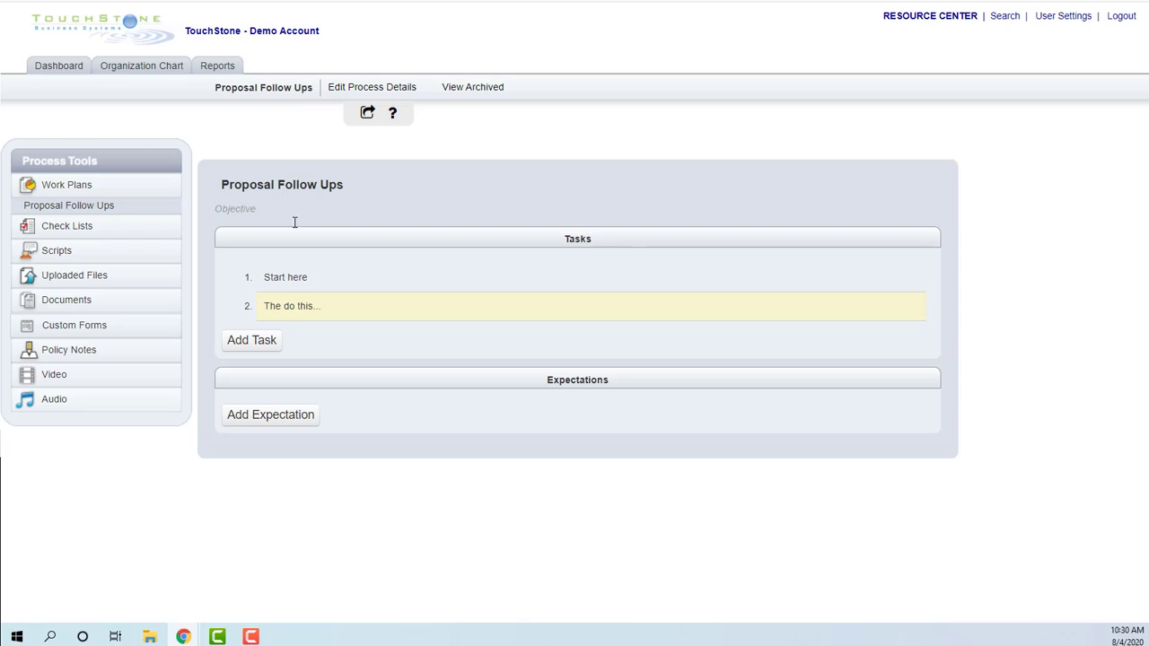
Return to the dashboard, open Proposal Follow Ups among the Sales (2) responsibilities, and view its work plan.
{"action": "left_click", "coordinate": [60, 68]}
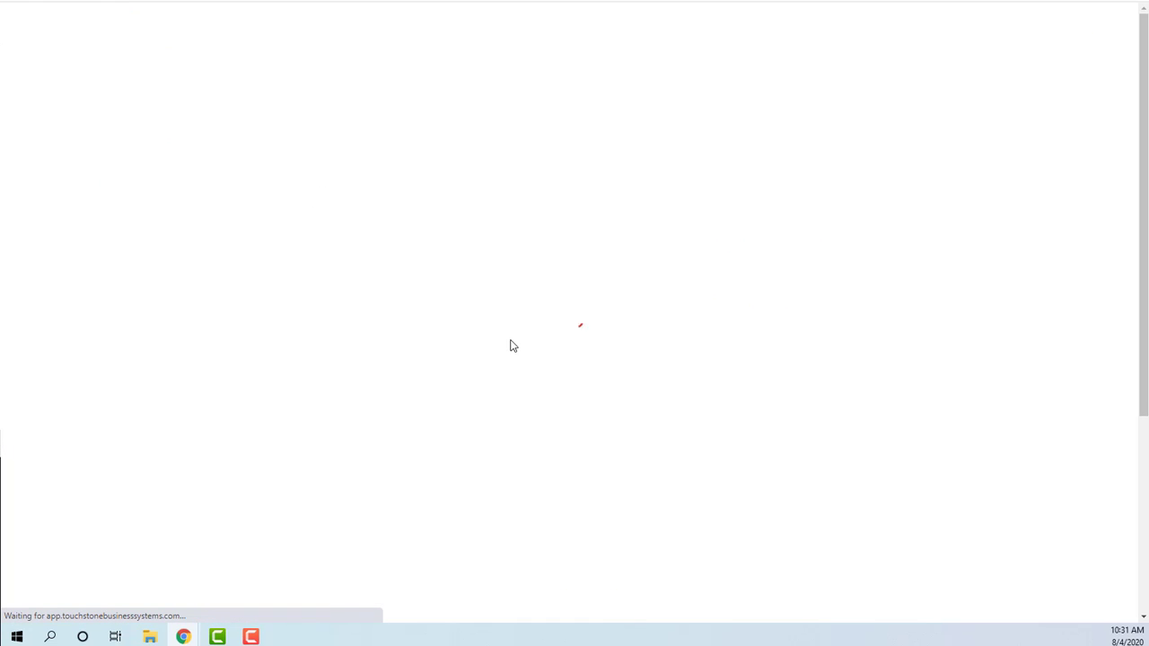
{"action": "scroll", "coordinate": [433, 348], "scroll_direction": "down", "scroll_amount": 2}
{"action": "scroll", "coordinate": [431, 350], "scroll_direction": "down", "scroll_amount": 2}
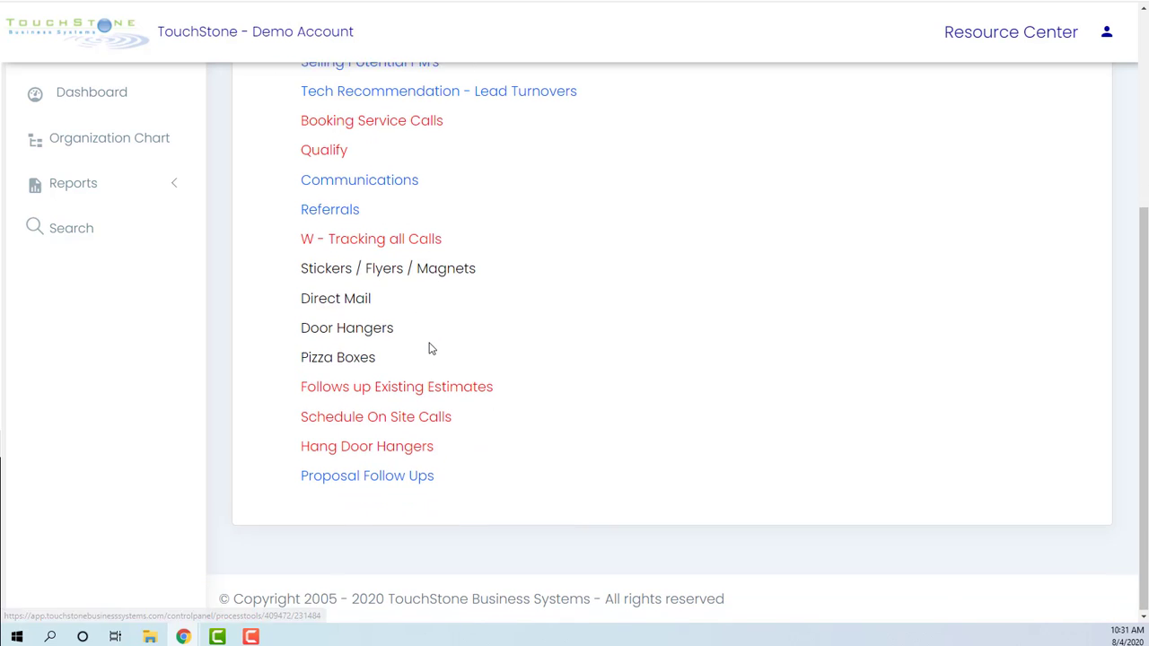
{"action": "left_click", "coordinate": [385, 479]}
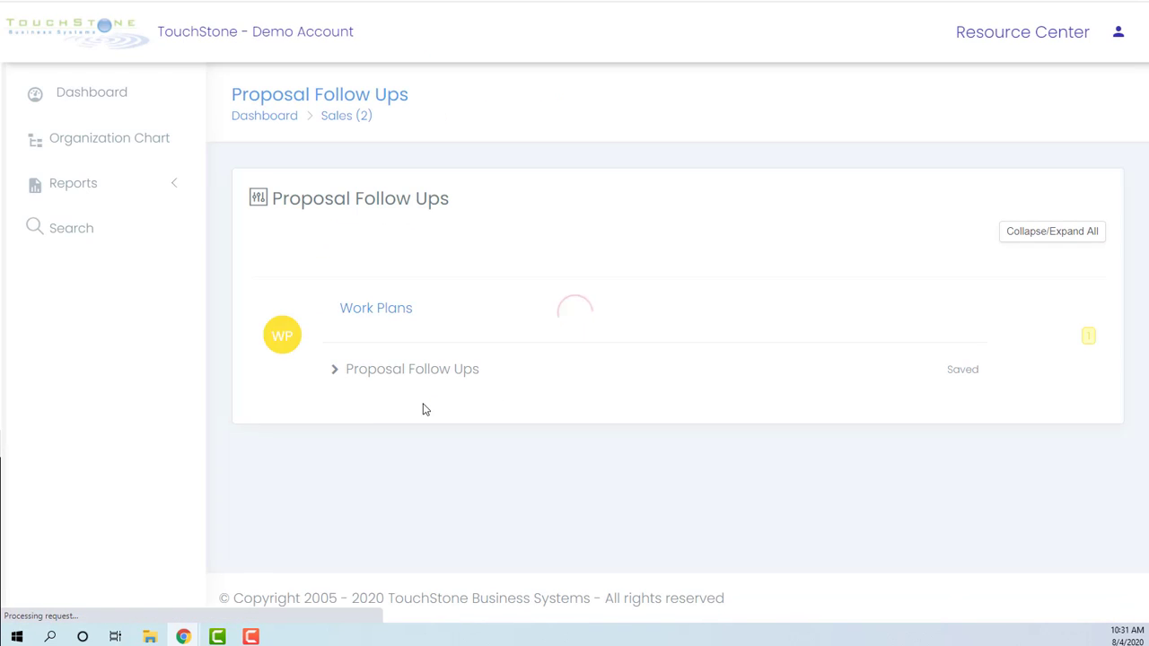
{"action": "left_click", "coordinate": [387, 370]}
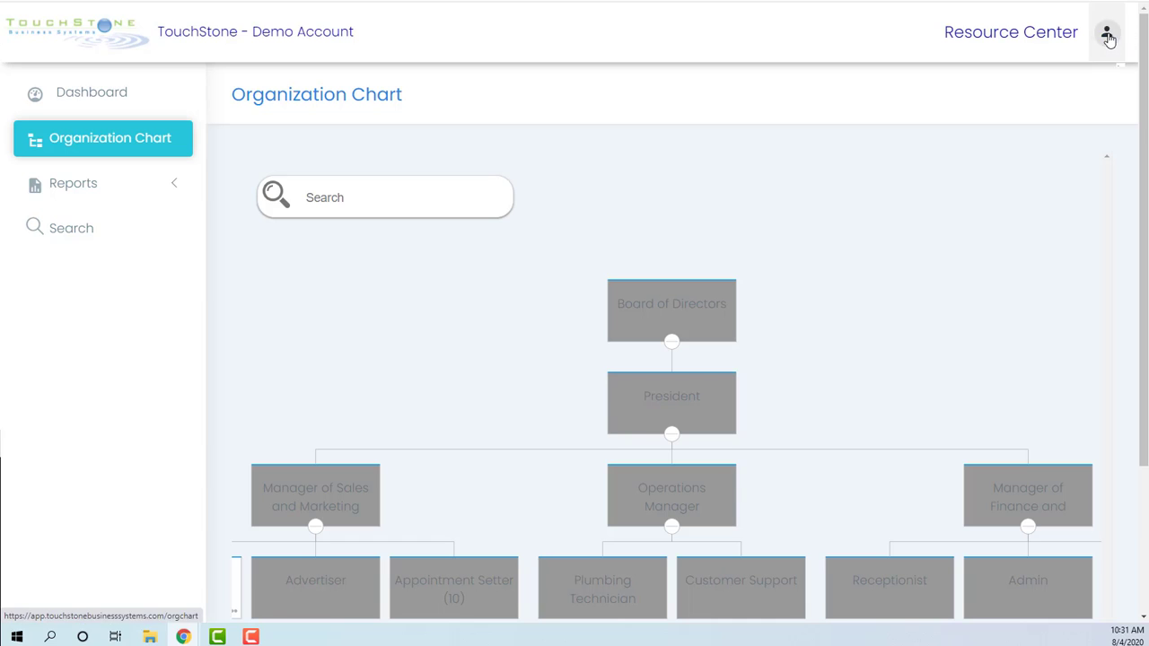
Log out of the sales user's account and log in as the sales and marketing manager with the account e-mail and password.
{"action": "left_click", "coordinate": [1106, 35]}
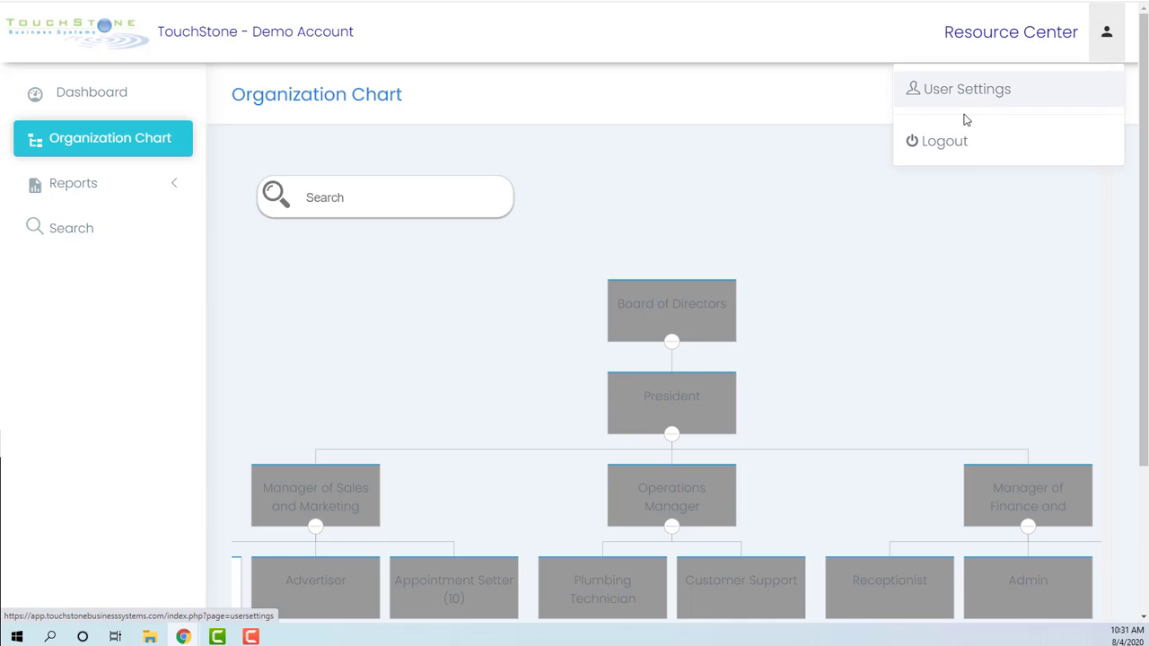
{"action": "left_click", "coordinate": [943, 144]}
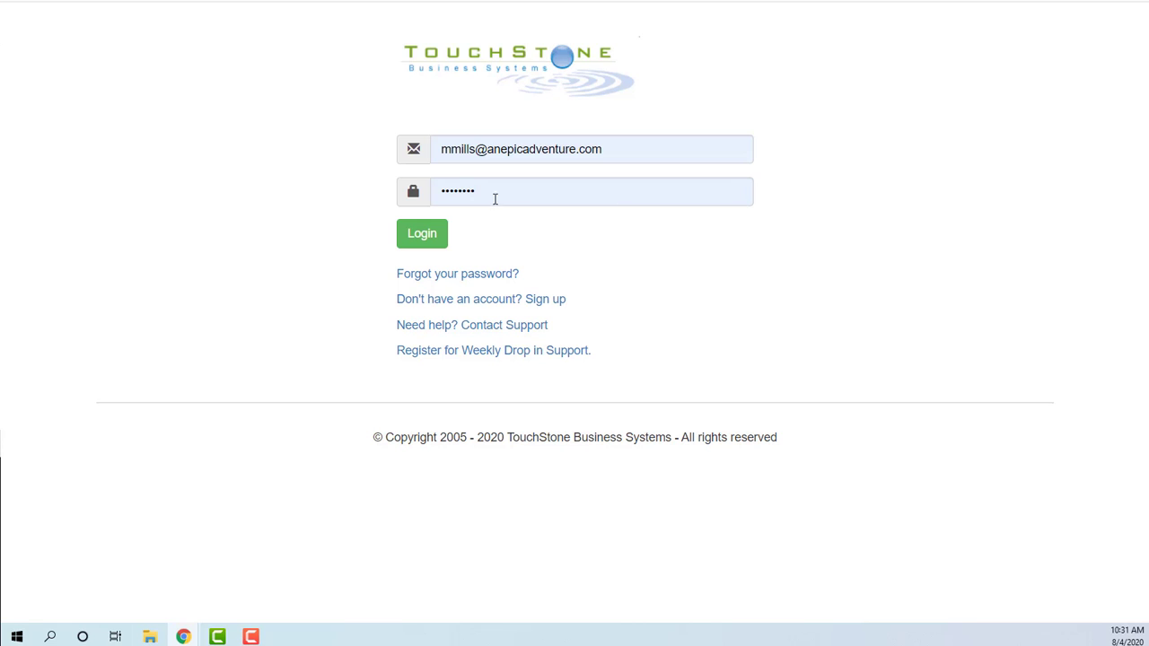
{"action": "left_click_drag", "start_coordinate": [487, 149], "coordinate": [618, 155]}
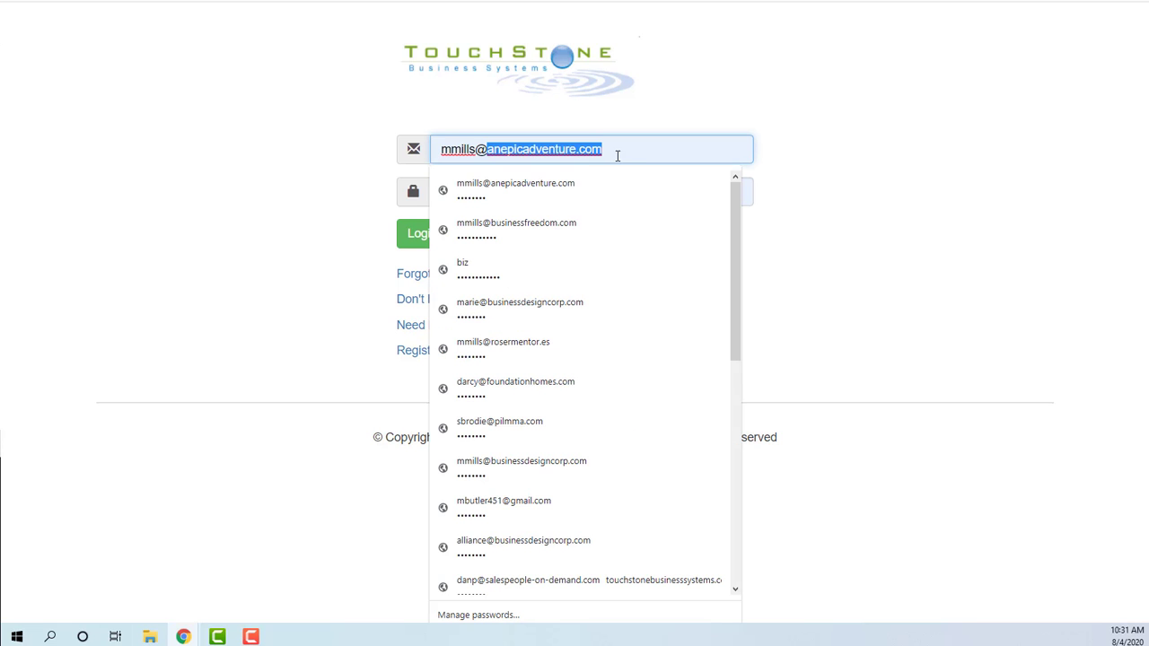
{"action": "type", "text": "bdcdem"}
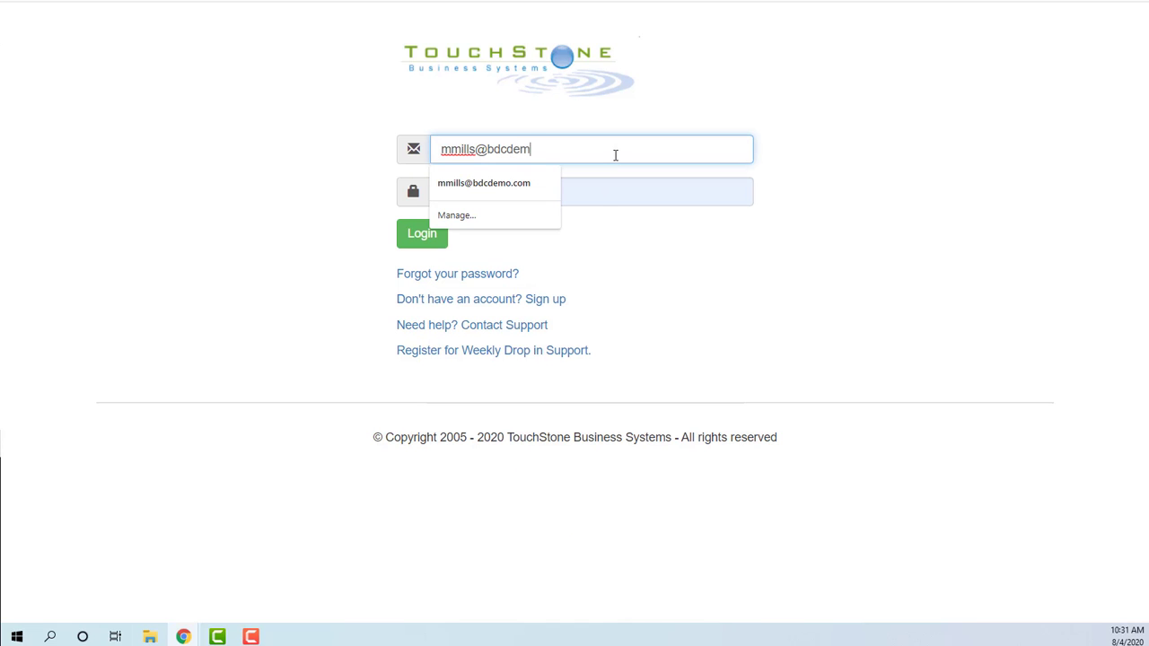
{"action": "type", "text": "o.com"}
{"action": "left_click", "coordinate": [527, 183]}
{"action": "double_click", "coordinate": [492, 191]}
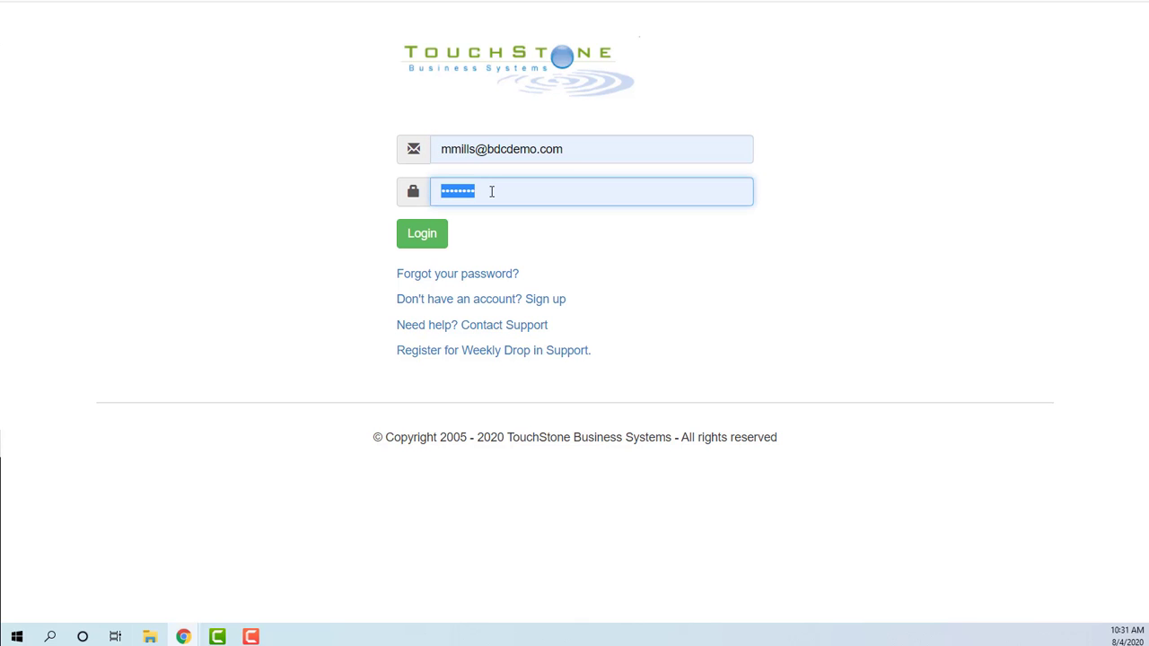
{"action": "type", "text": "•"}
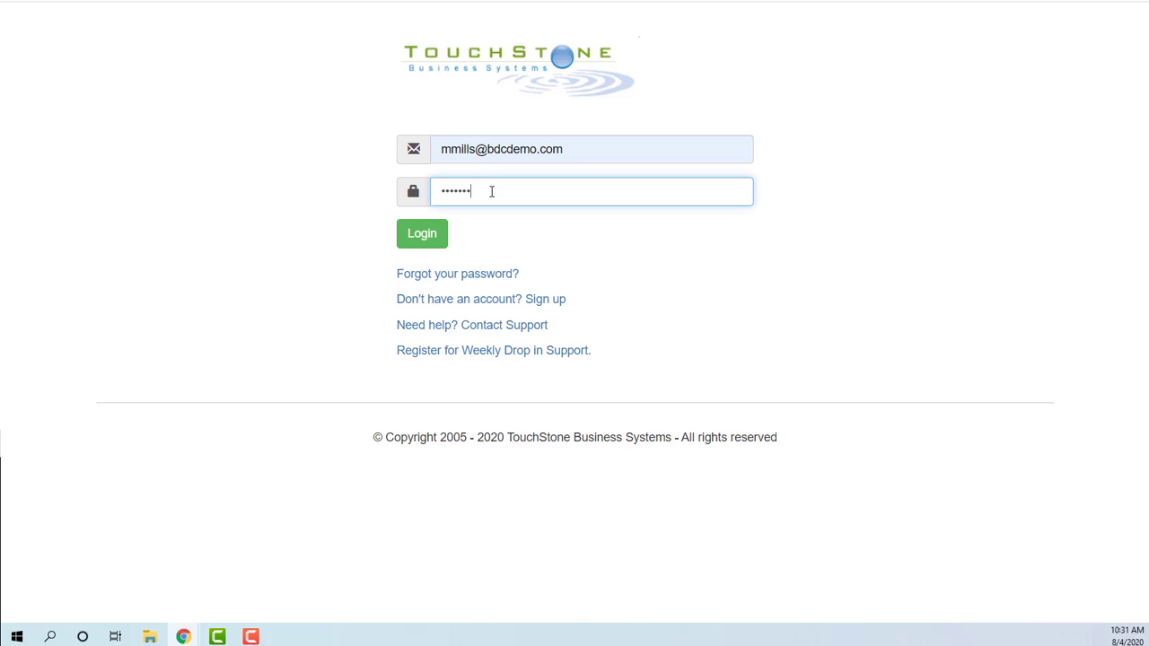
{"action": "type", "text": "•••••••"}
{"action": "key", "text": "Return"}
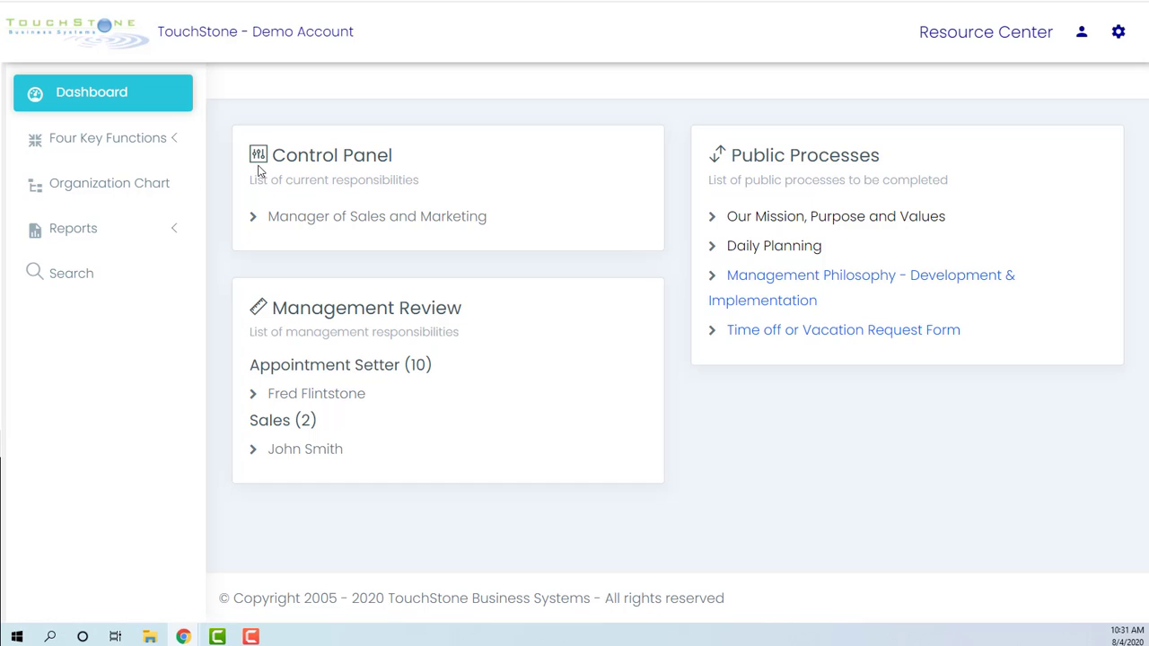
In the "GUIDING" THE BUSINESS function, move Proposal Follow Ups to "GETTING" THE BUSINESS, choosing the Lead Nurturing through to Conversion sub function.
{"action": "left_click", "coordinate": [110, 139]}
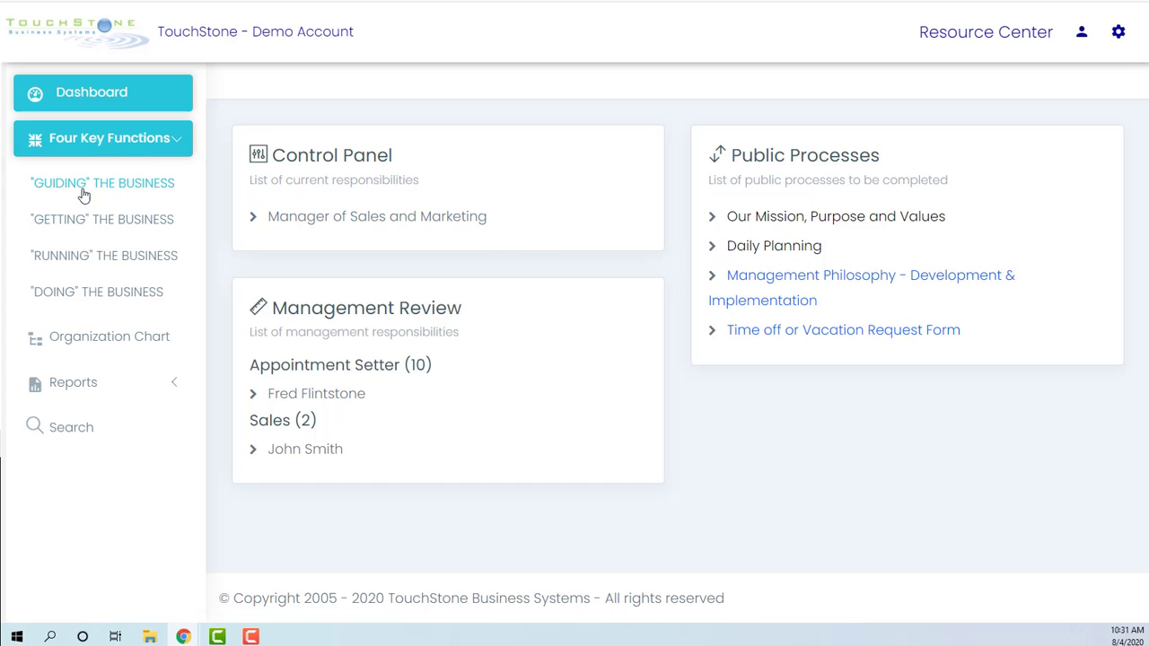
{"action": "left_click", "coordinate": [384, 218]}
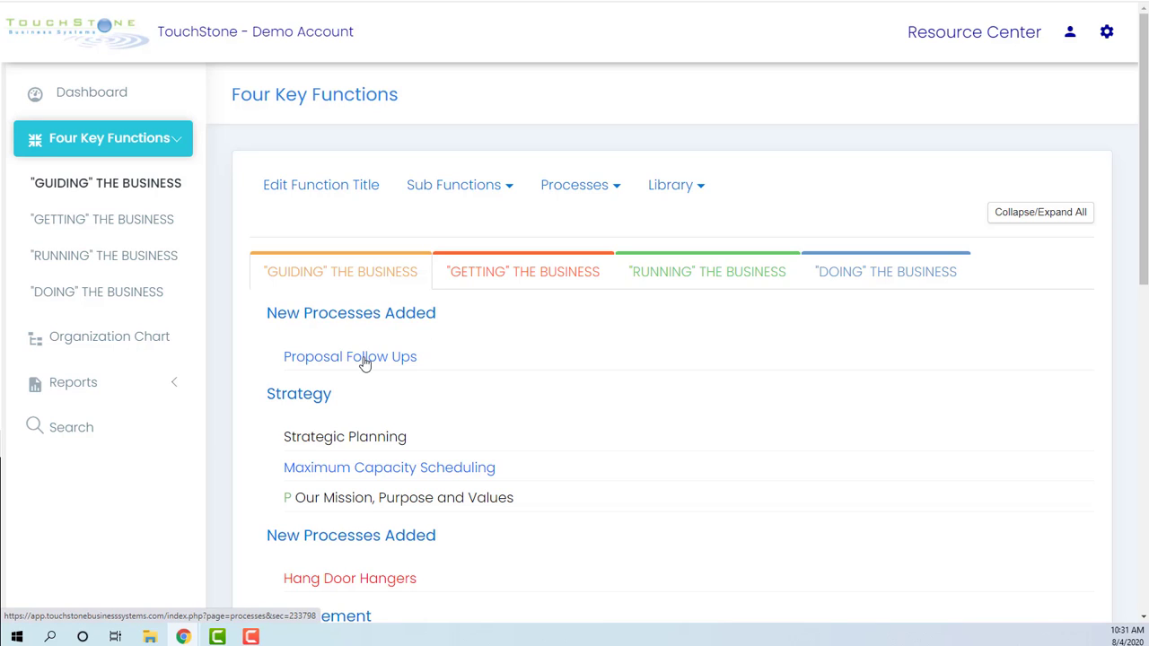
{"action": "left_click_drag", "start_coordinate": [366, 362], "coordinate": [501, 279]}
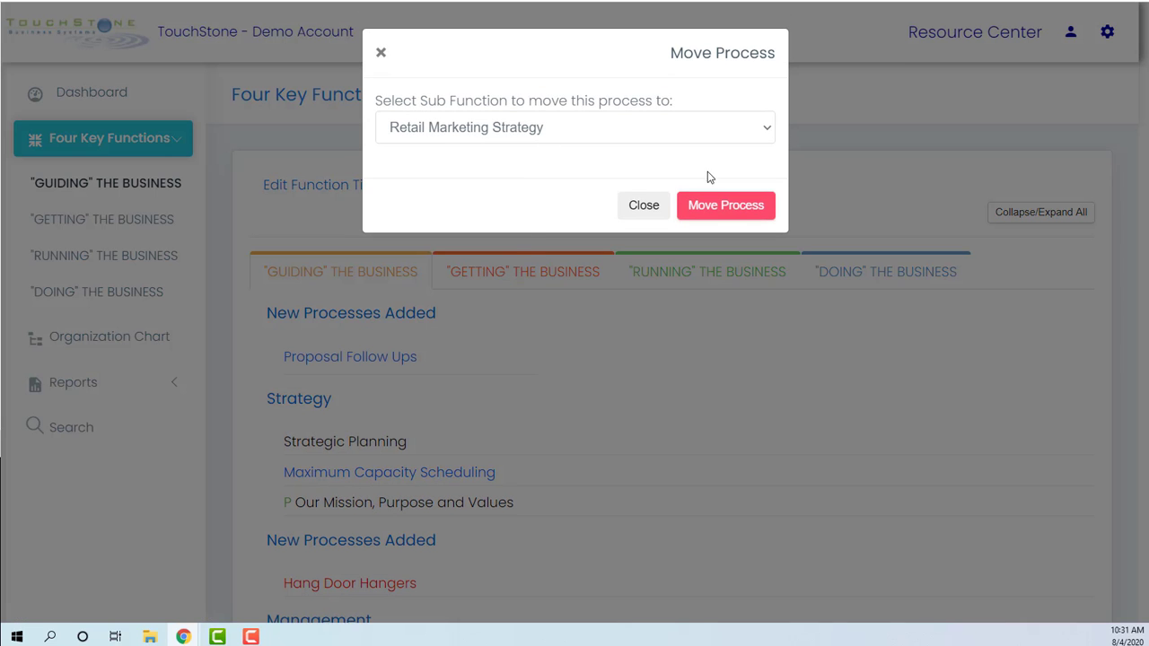
{"action": "left_click", "coordinate": [775, 132]}
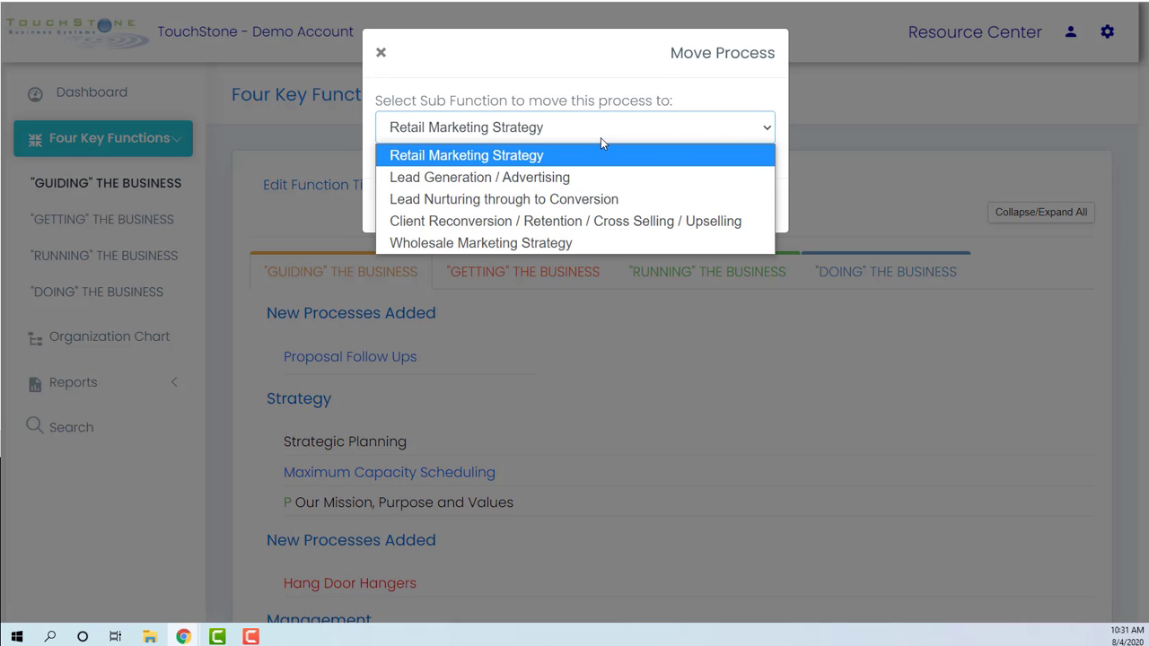
{"action": "left_click", "coordinate": [478, 221]}
{"action": "left_click", "coordinate": [768, 130]}
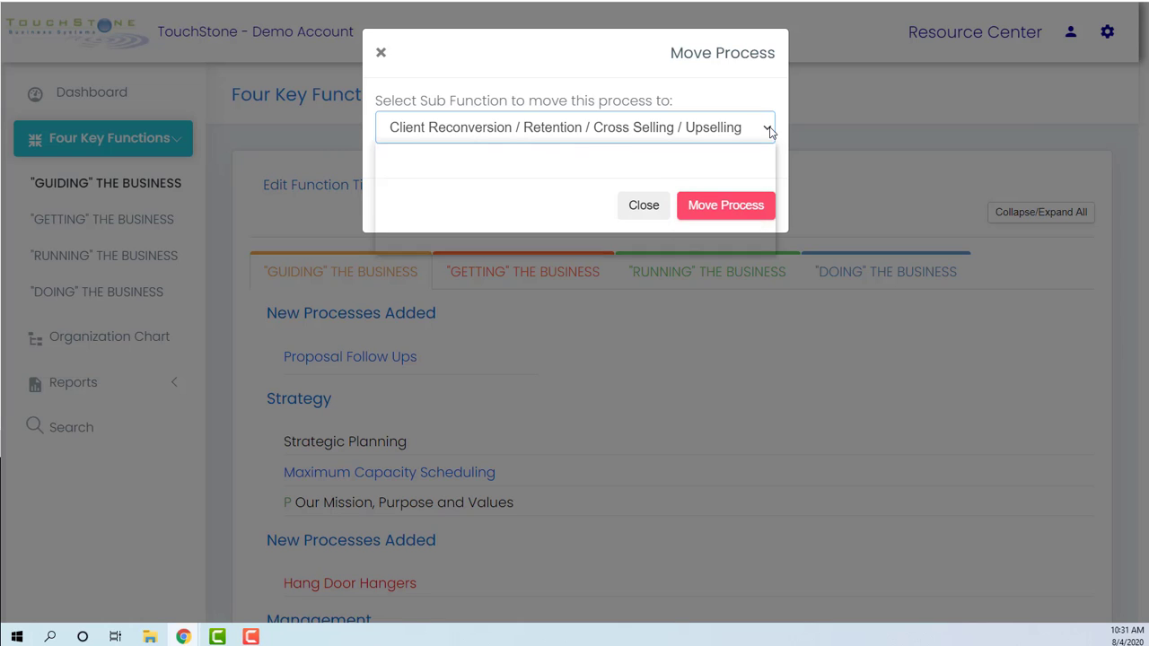
{"action": "left_click", "coordinate": [479, 198]}
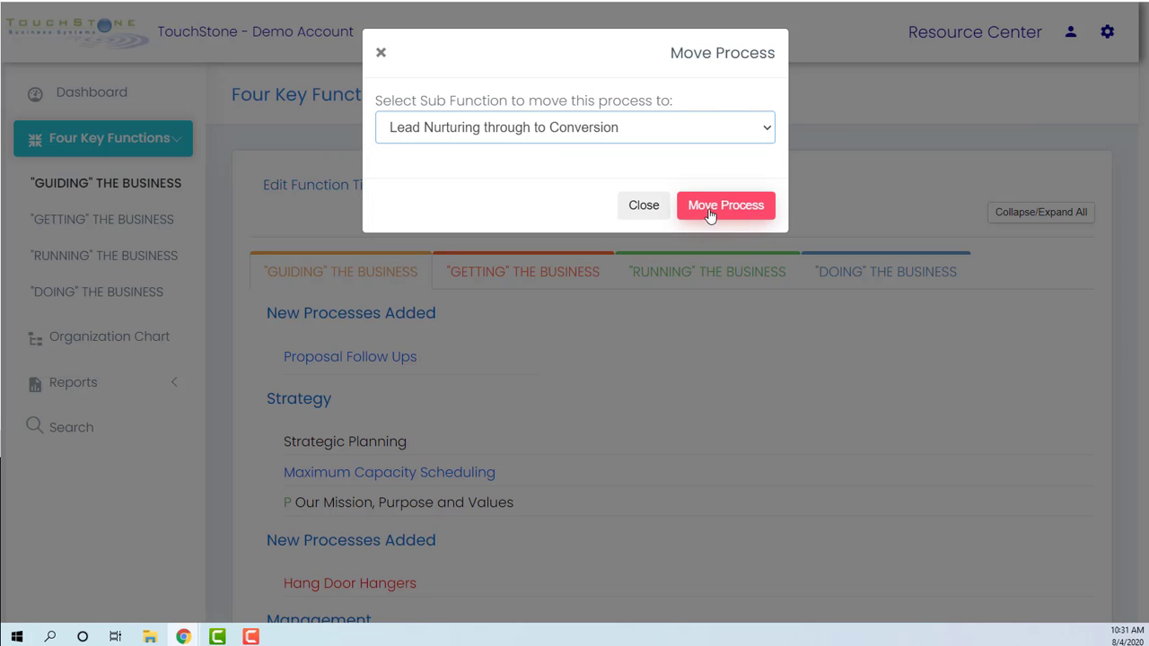